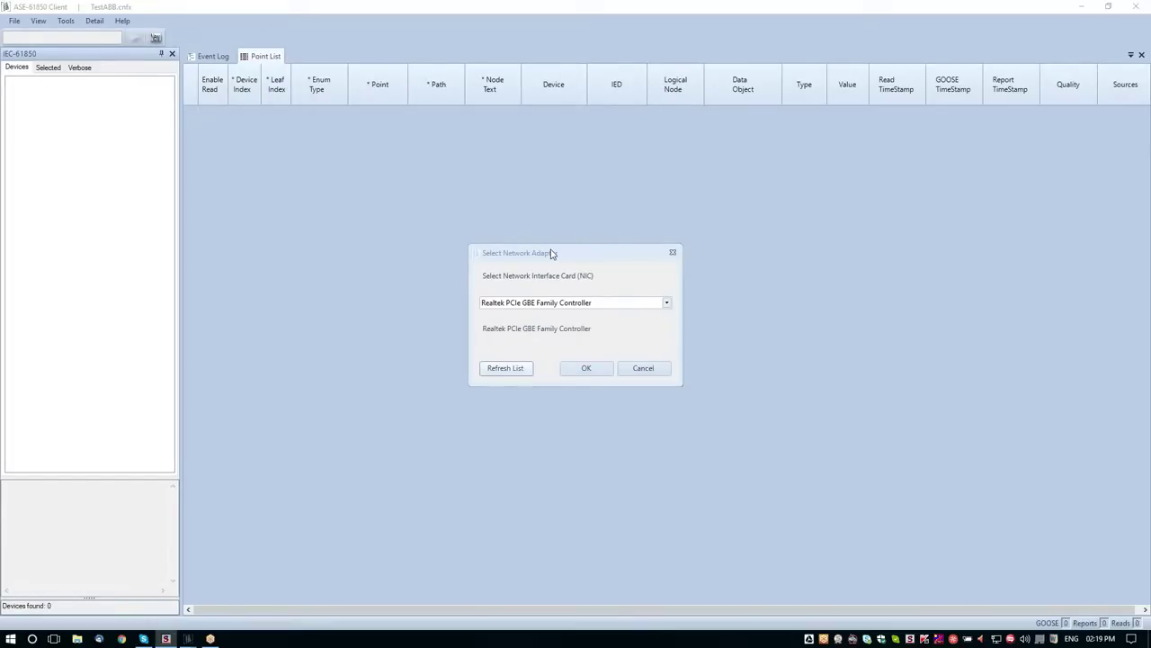
Choose the Realtek PCIe GBE Family Controller as the network adapter and confirm it.
left_click(667, 303)
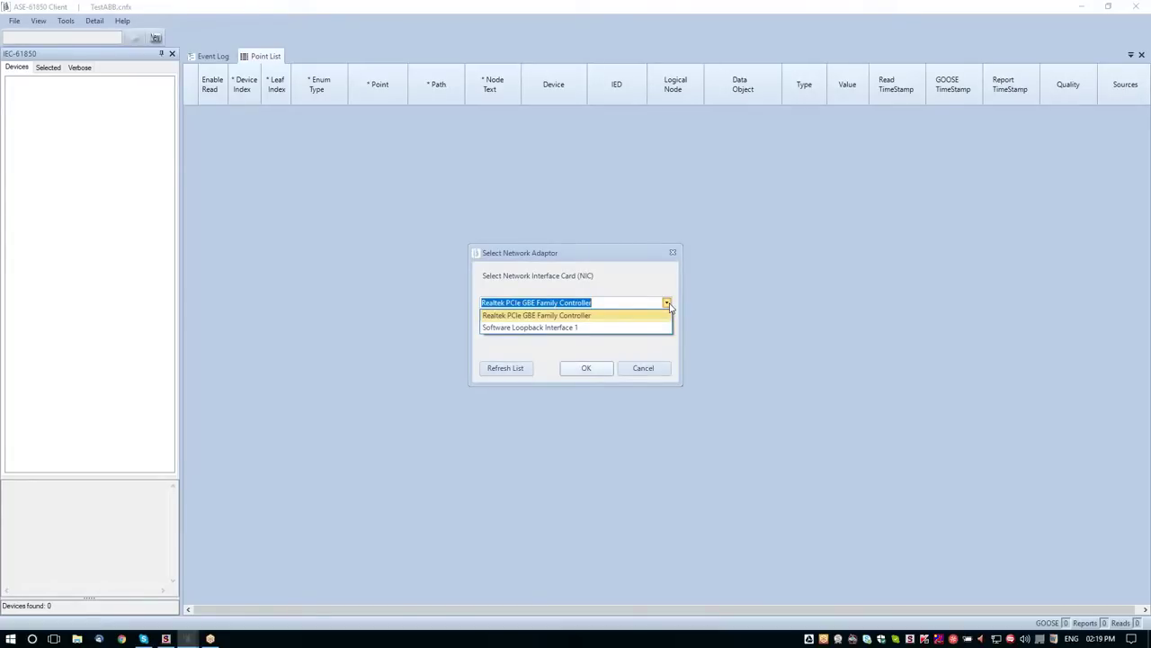
left_click(668, 302)
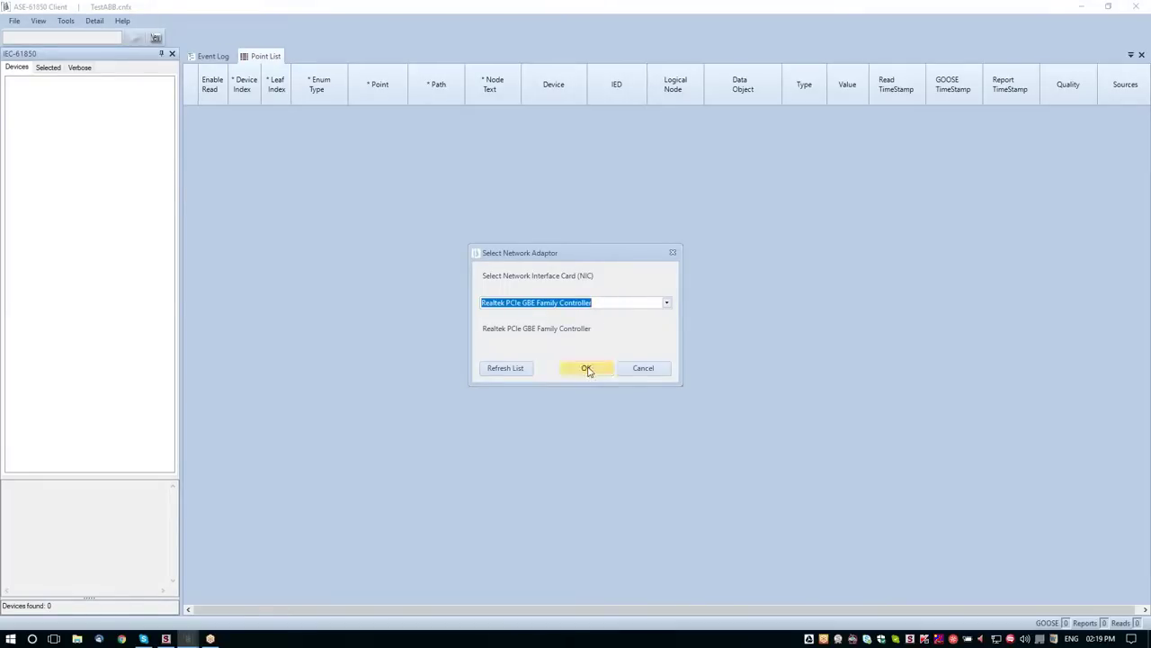
key("Tab")
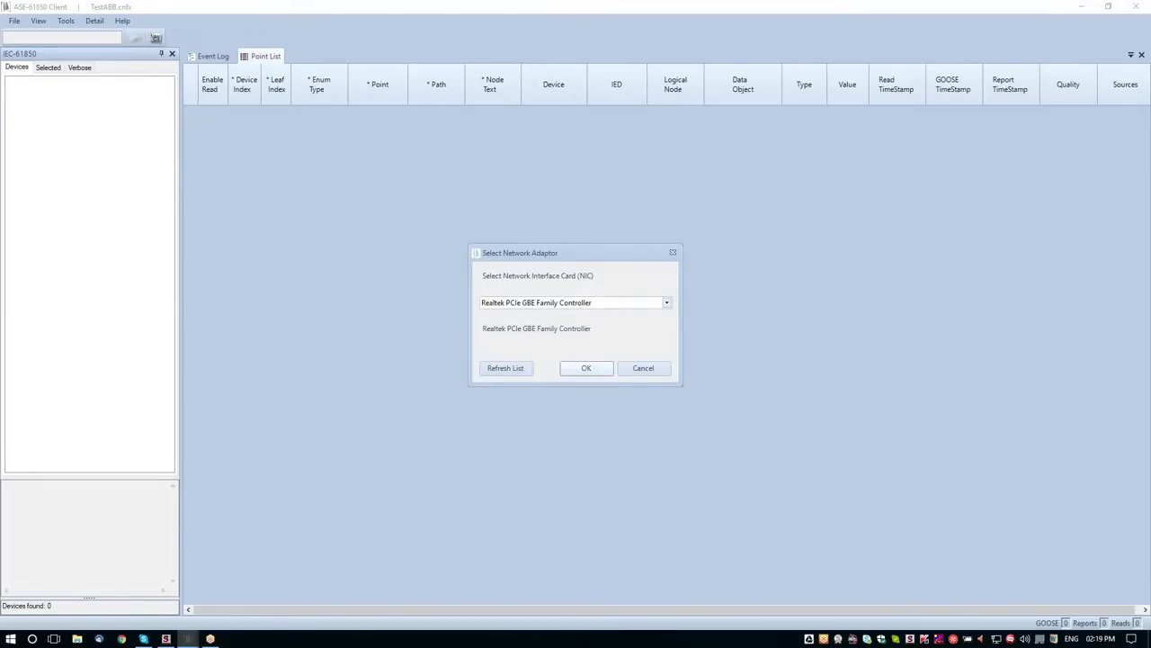
left_click(588, 368)
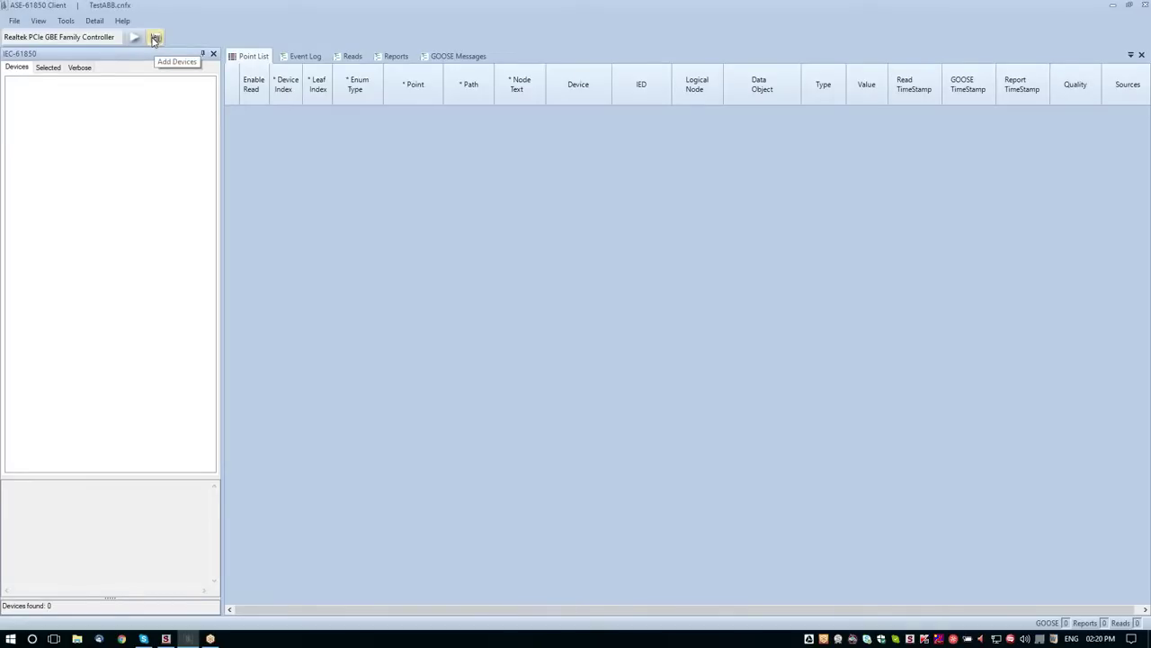
Open the Add New Devices dialog from the Add Devices toolbar button.
left_click(155, 39)
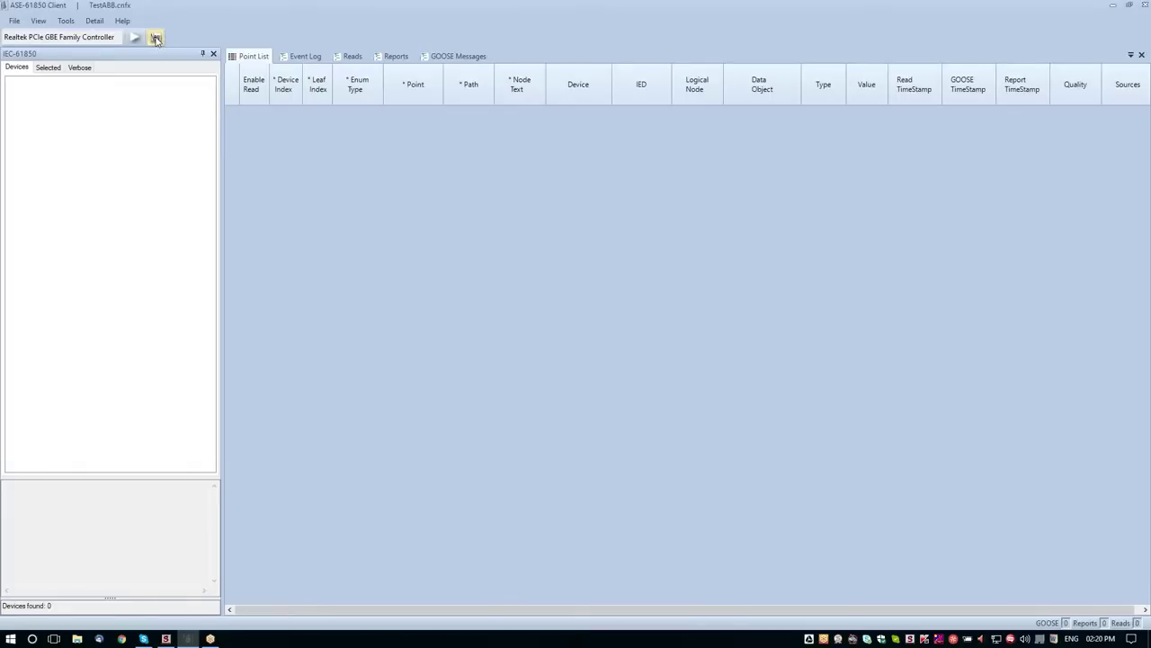
left_click(155, 39)
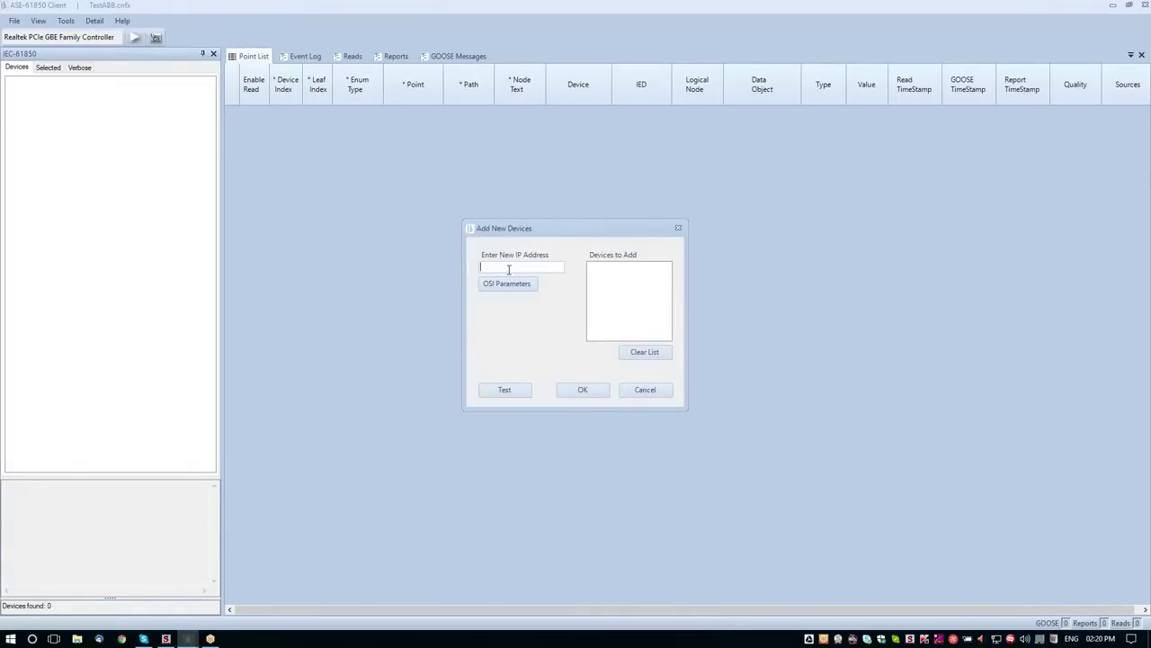
Enter IP address 192.168.1.35 and add the IED once its connection test succeeds.
type("192.168.1.35")
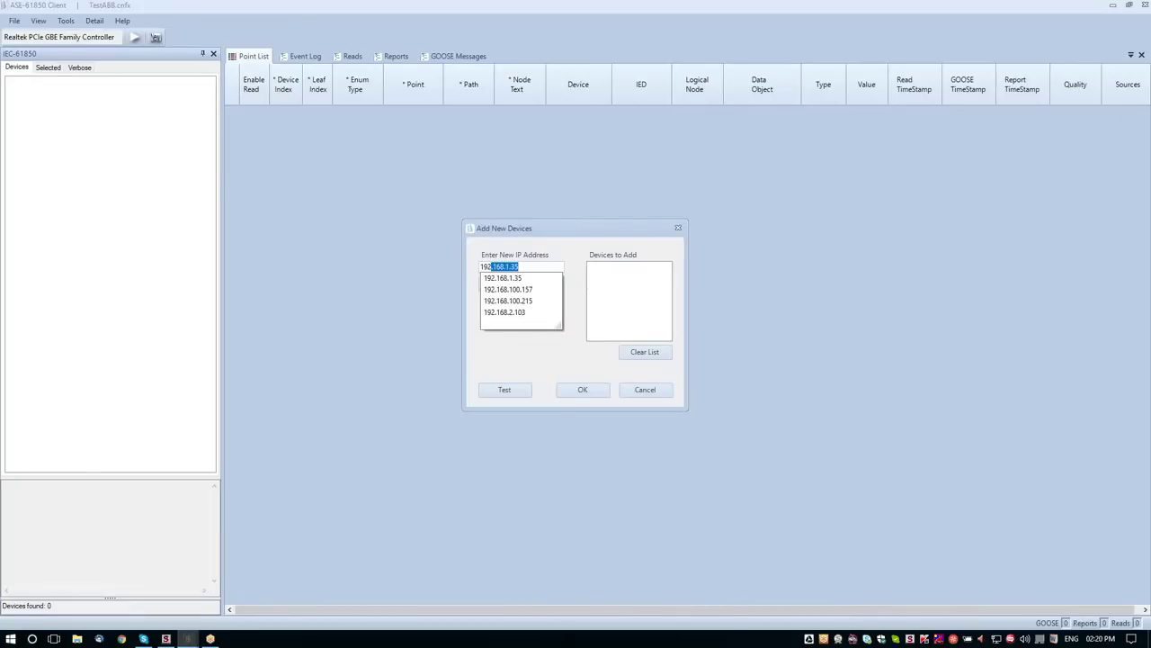
key("Return")
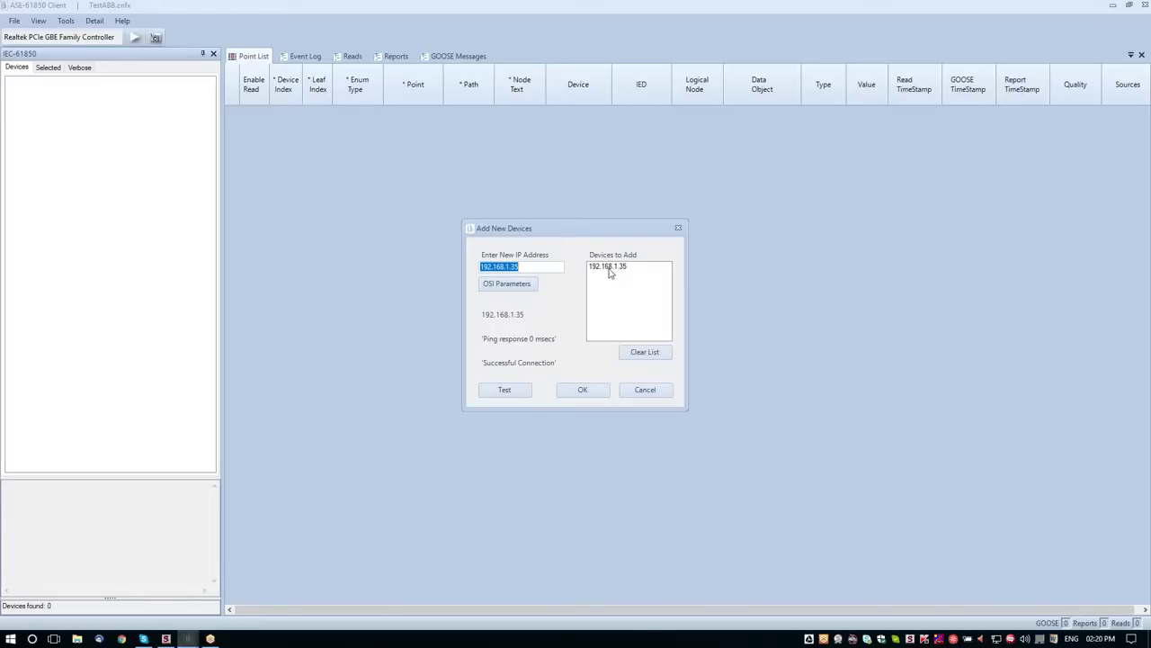
left_click(583, 391)
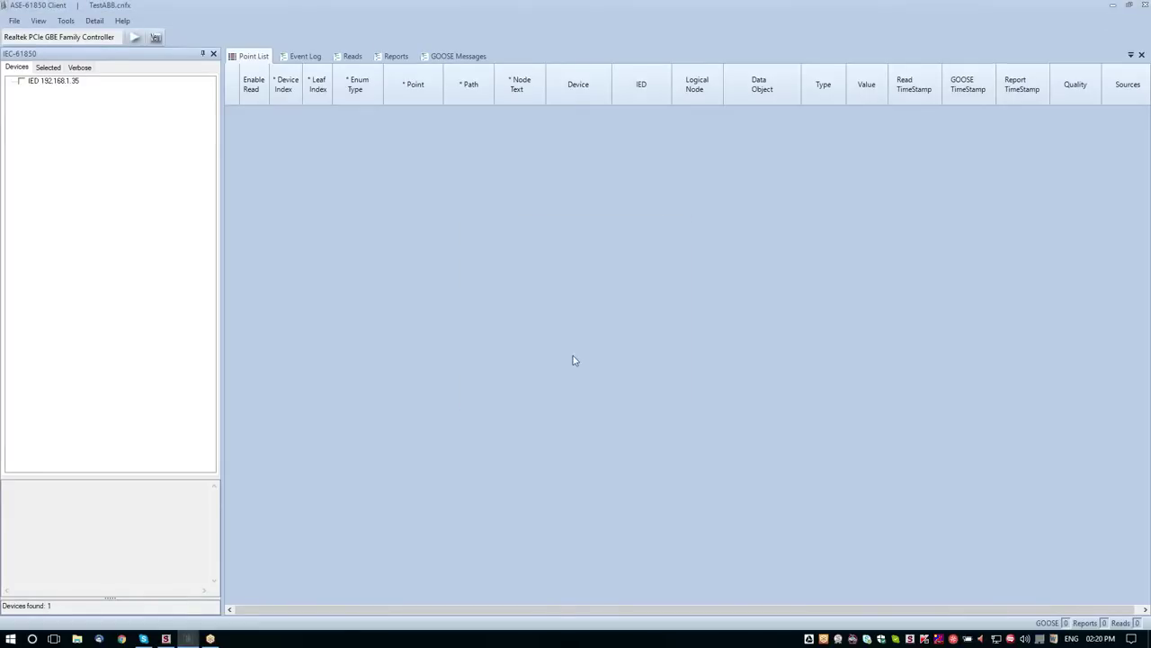
Tick IED 192.168.1.35 to show its SISCO vendor, MMS-LITE-802-001 model and revision details.
left_click(21, 82)
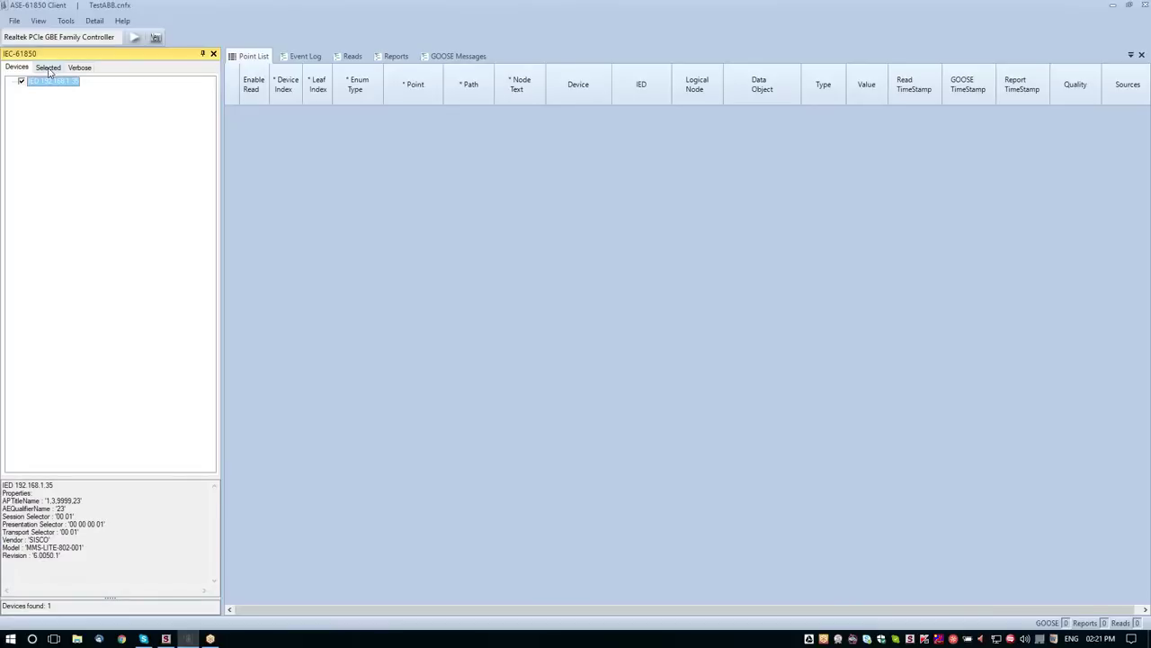
In the Selected view, expand IED 192.168.1.35 and its logical device KALKITECH1.
left_click(48, 69)
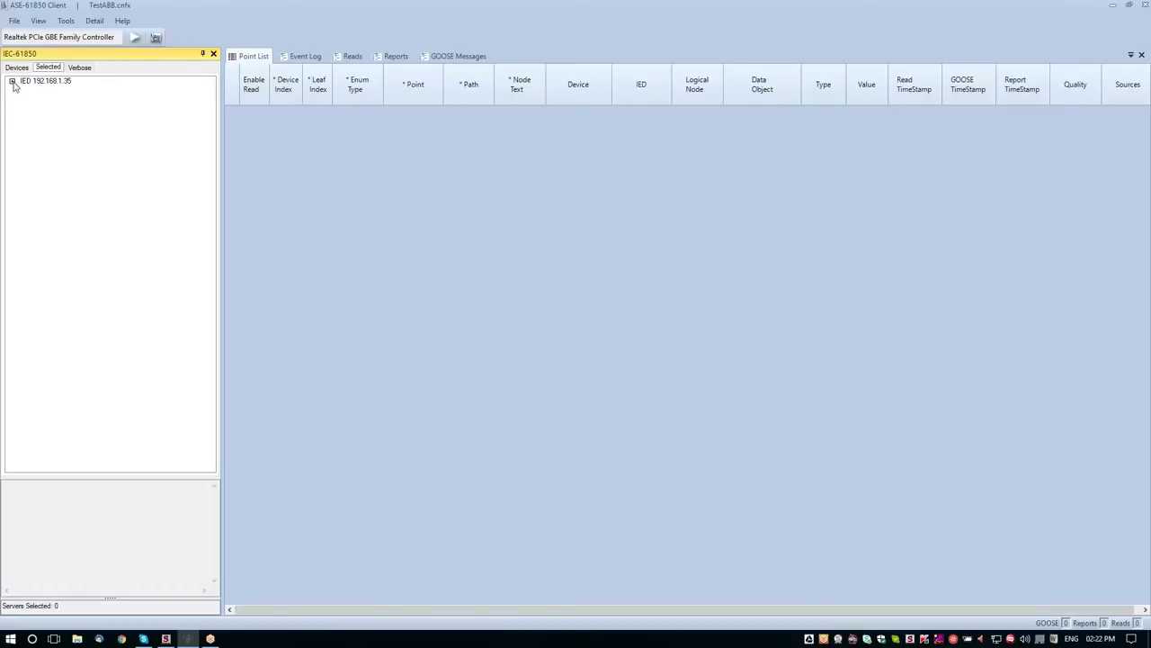
left_click(12, 82)
left_click(24, 91)
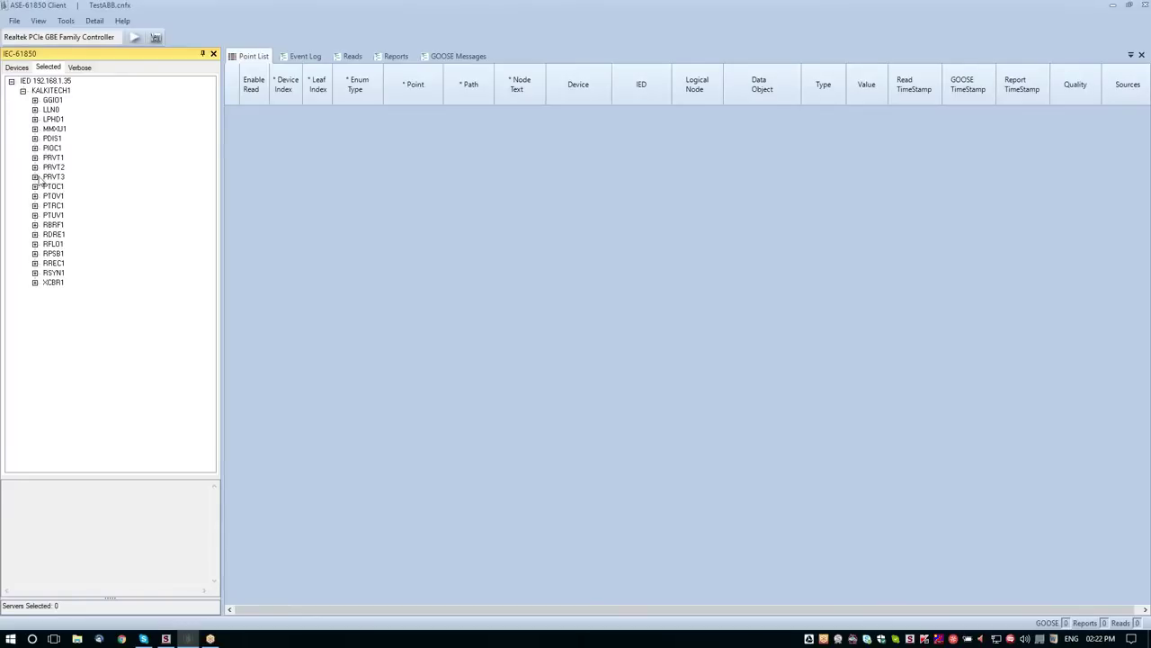
Add the MMXU1 phase A current magnitude ($A $phsA $cVal $mag $f) to the Point List.
left_click(34, 129)
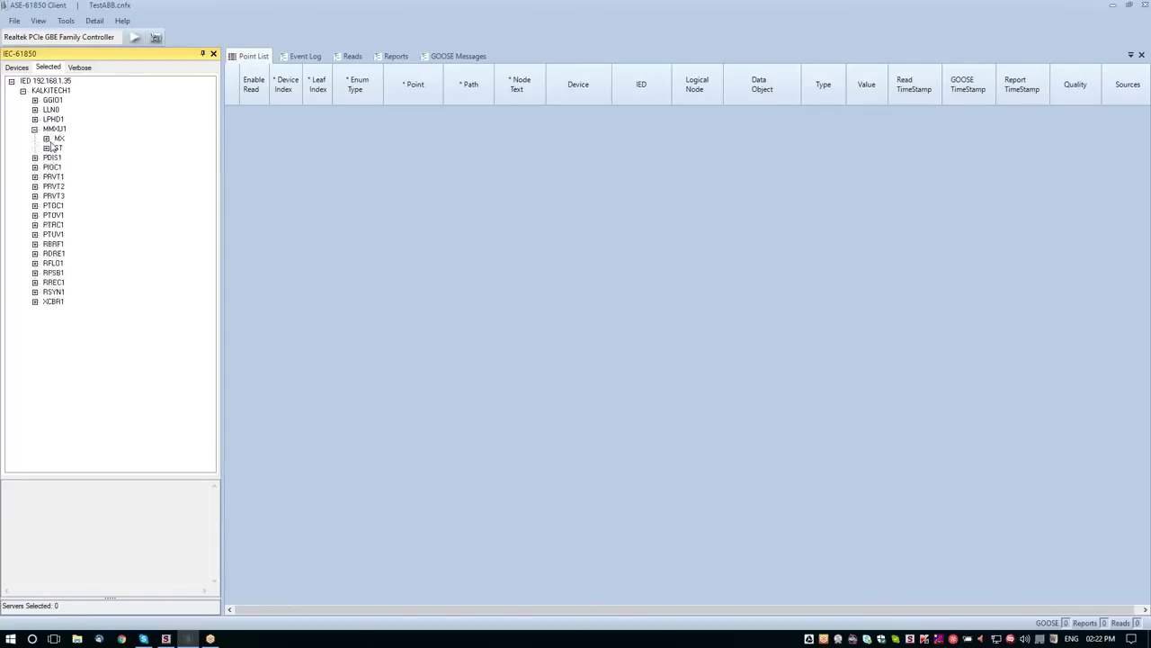
left_click(46, 138)
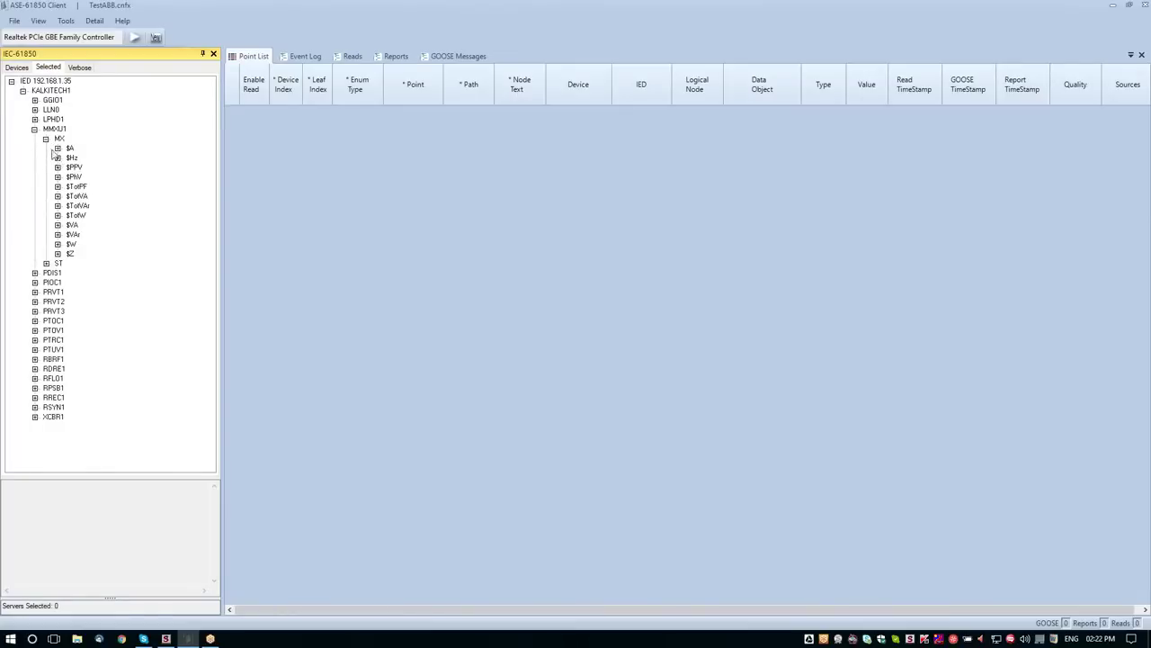
left_click(57, 147)
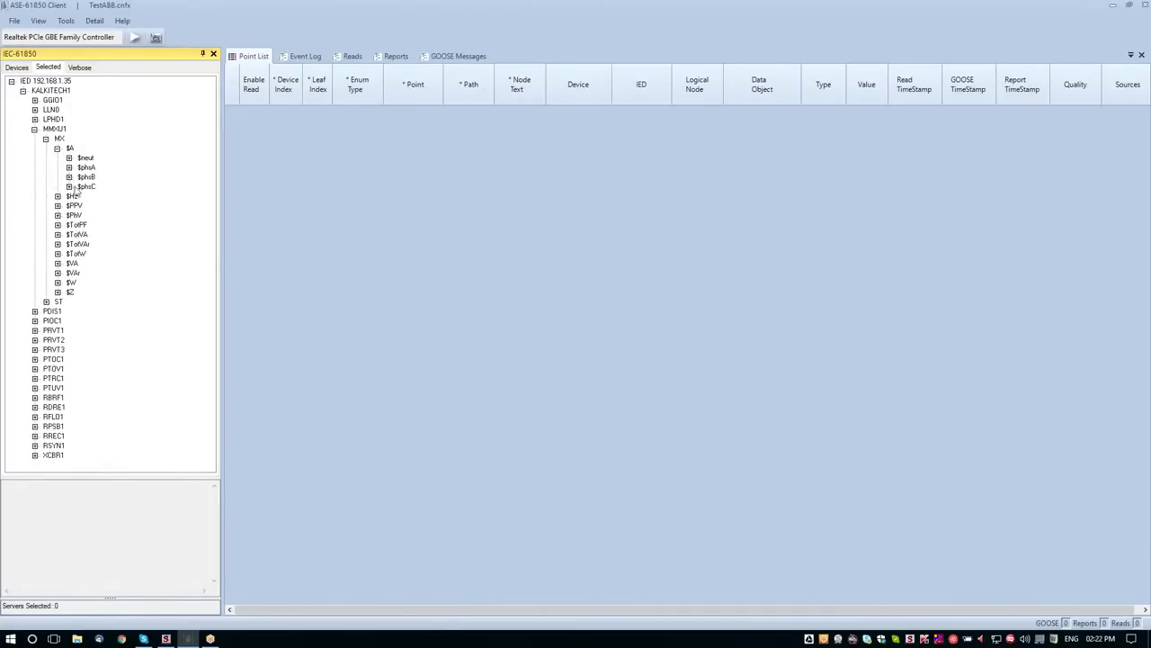
left_click(69, 167)
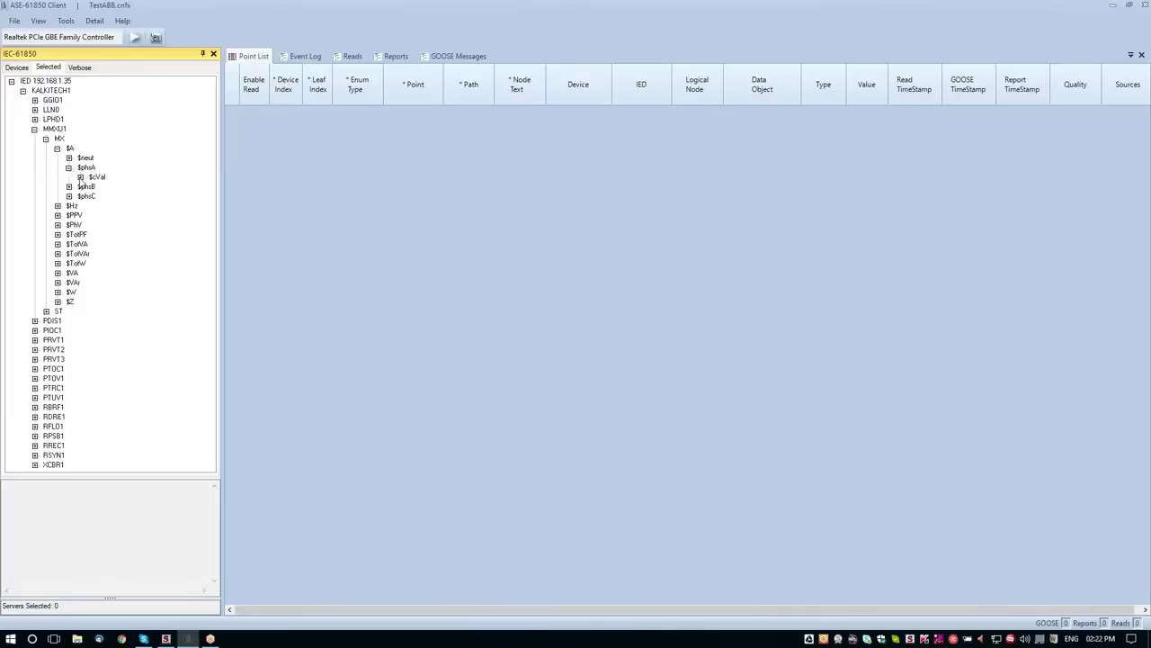
left_click(79, 177)
left_click(91, 196)
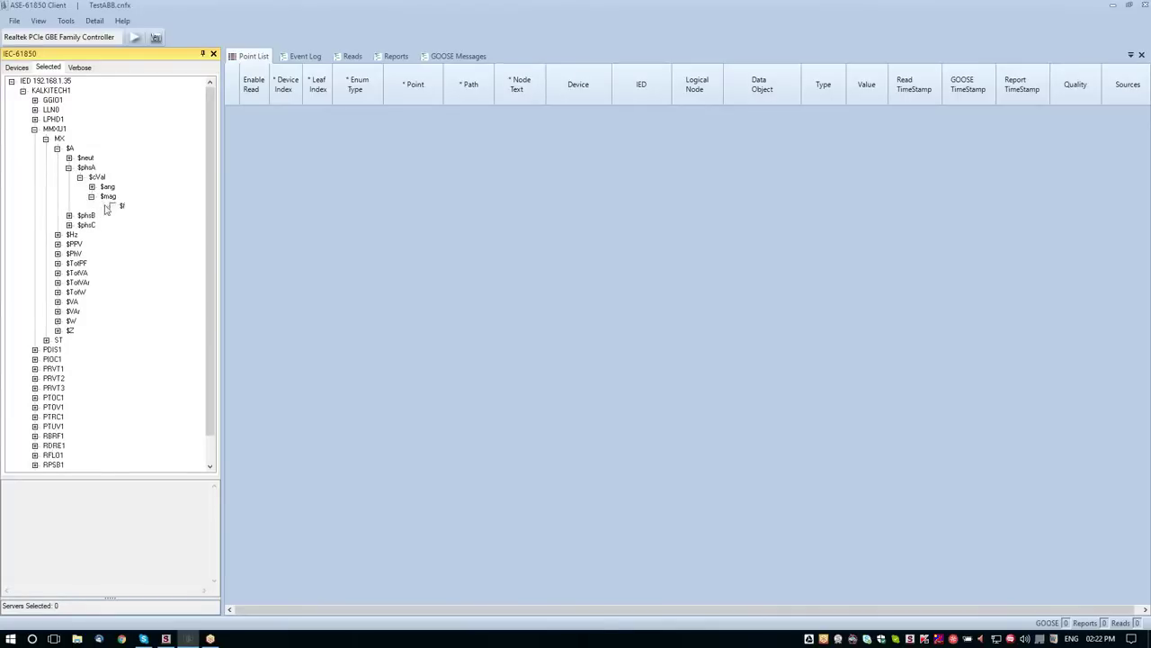
left_click(112, 206)
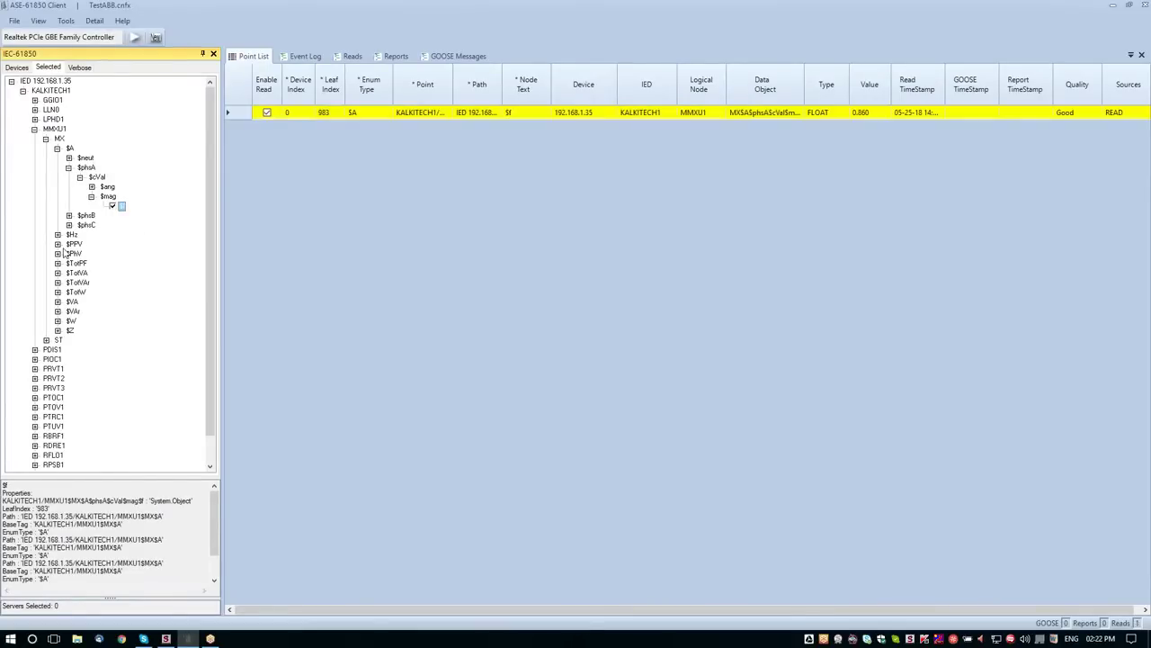
Add the MMXU1 frequency value ($Hz $mag $f) to the Point List.
left_click(58, 234)
left_click(69, 243)
left_click(89, 253)
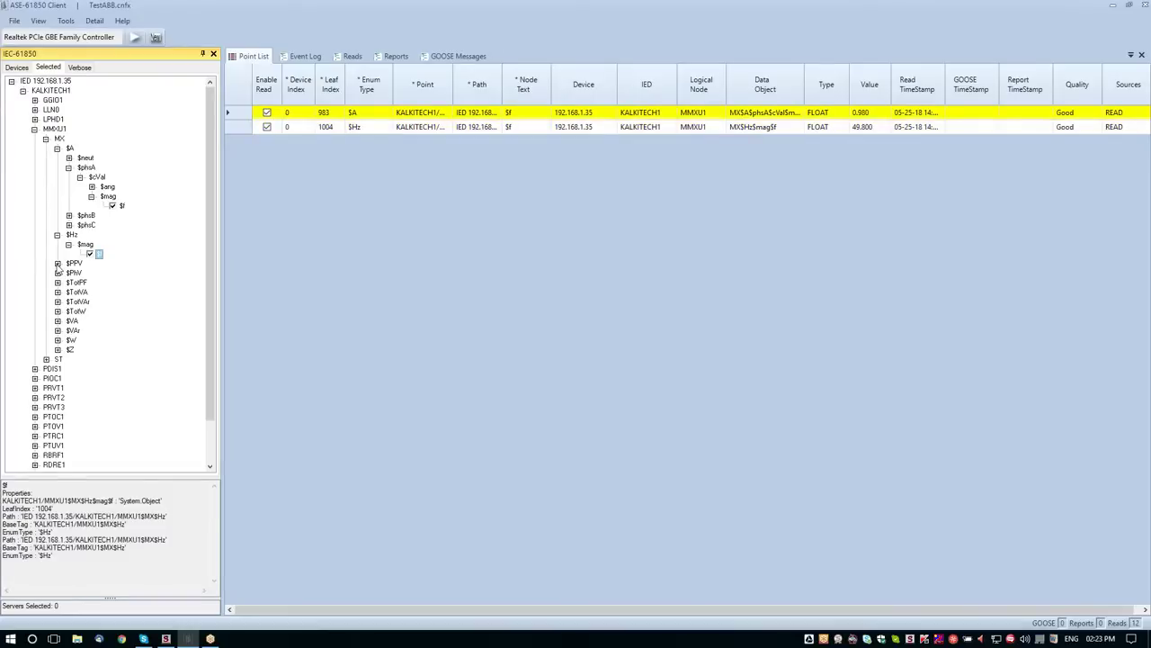
Add the MMXU1 phase A voltage magnitude ($PhV $phsA $cVal $mag $f) to the Point List.
left_click(58, 272)
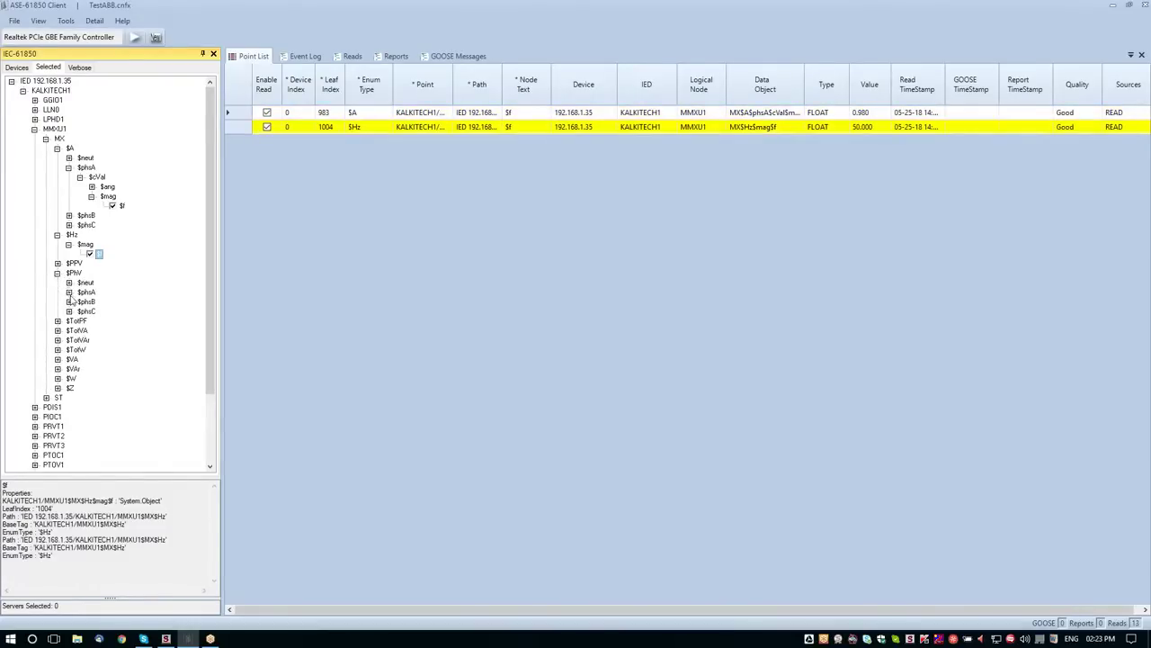
left_click(69, 292)
left_click(80, 302)
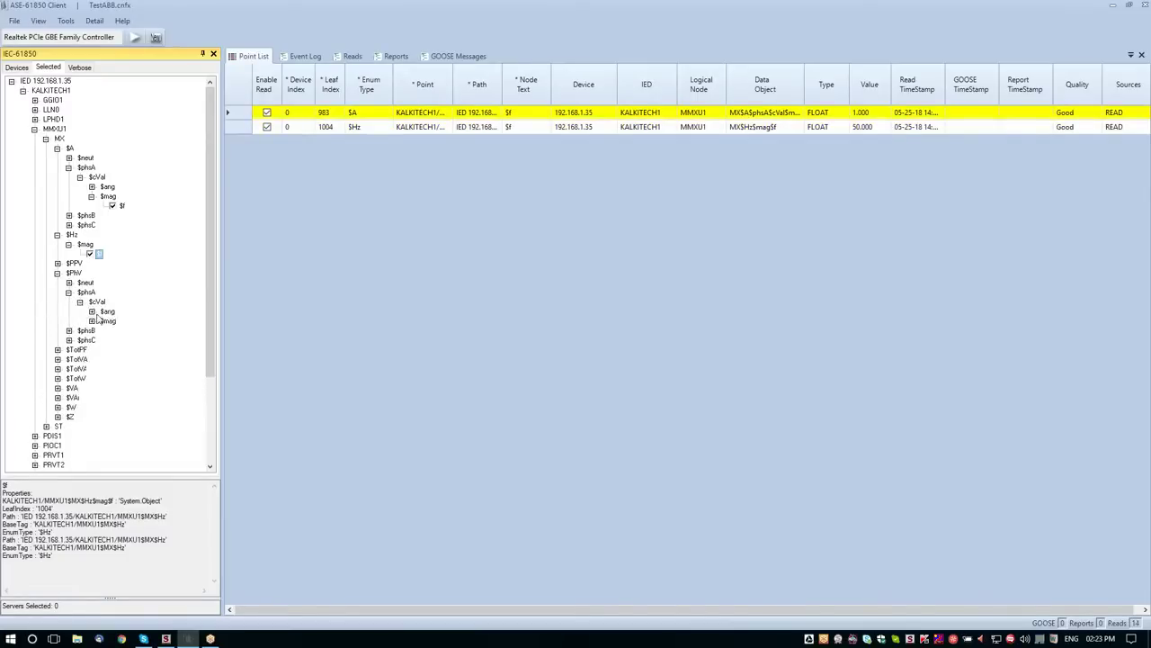
left_click(92, 321)
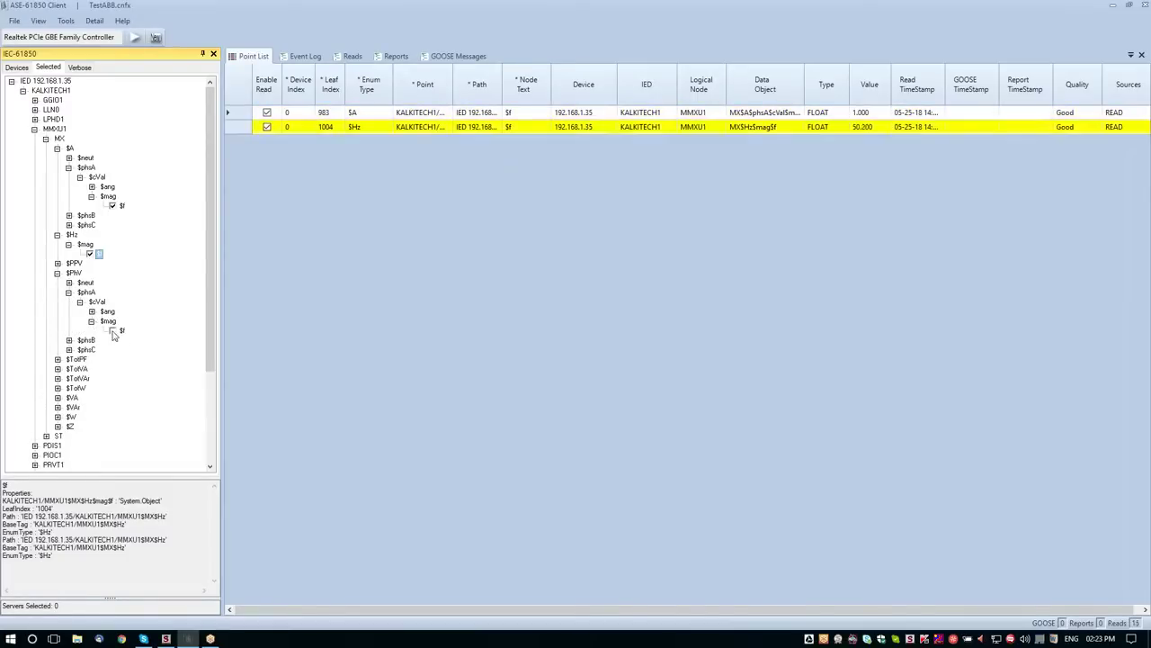
left_click(112, 331)
Expand XCBR1 and its ST node to list the status data objects.
scroll(126, 270, "down", 3)
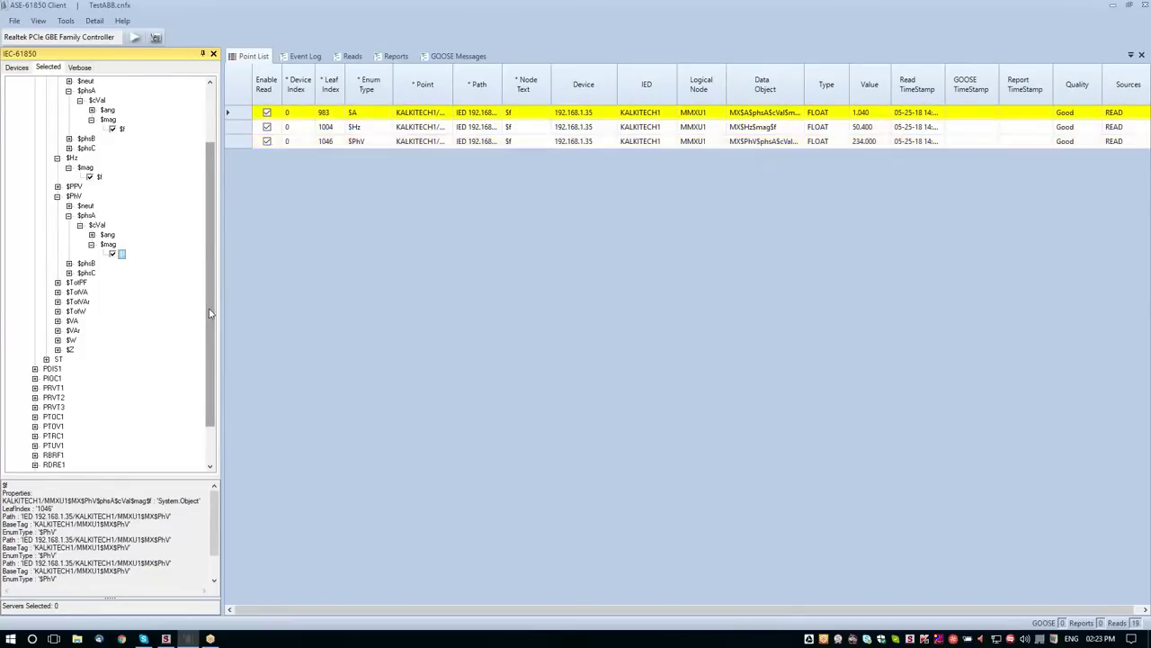
scroll(209, 313, "down", 2)
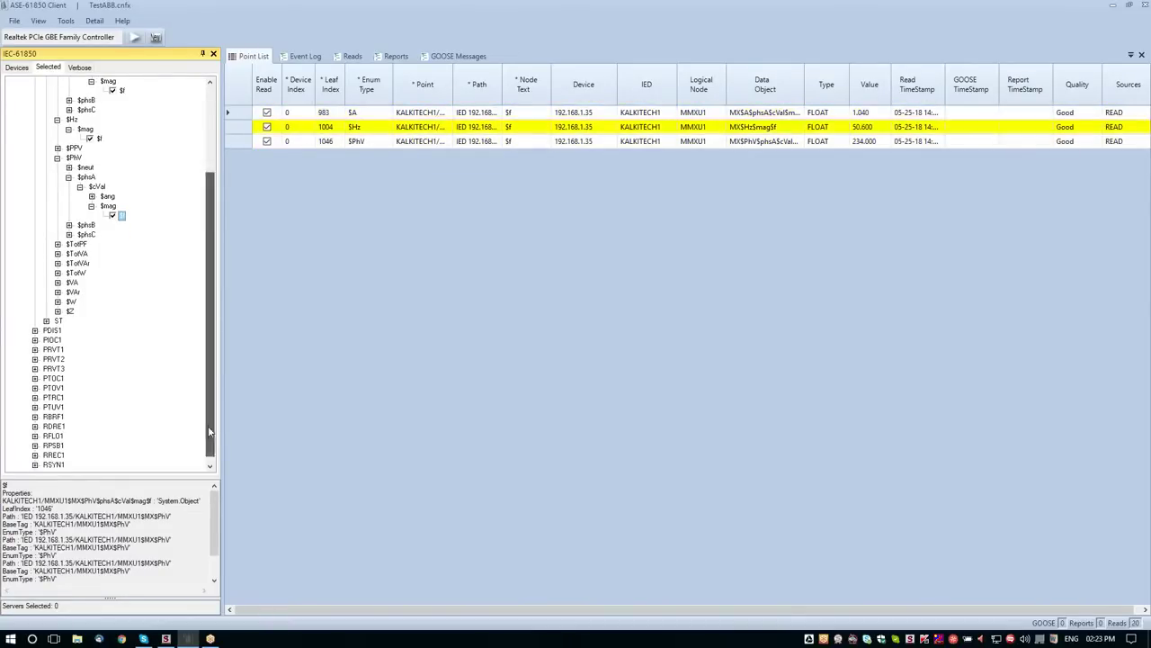
scroll(54, 454, "down", 1)
left_click(36, 464)
left_click(46, 465)
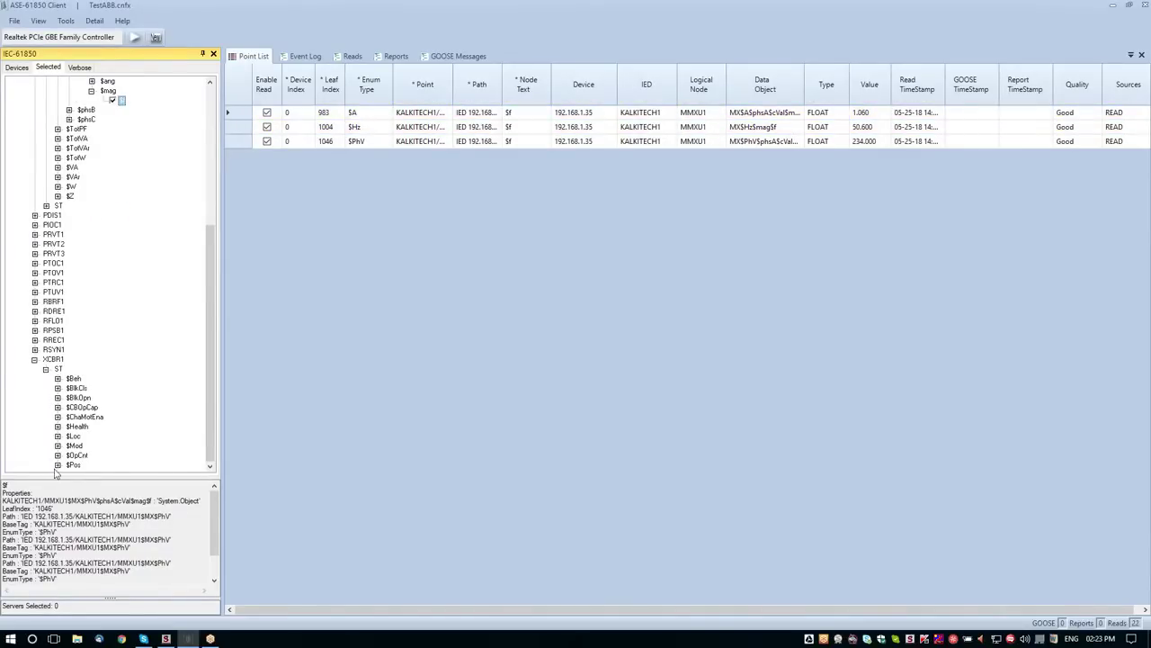
Add the XCBR1 $Pos $stVal and the PTRC1 $Tr and $Str $general values to the point list.
left_click(58, 464)
left_click(78, 467)
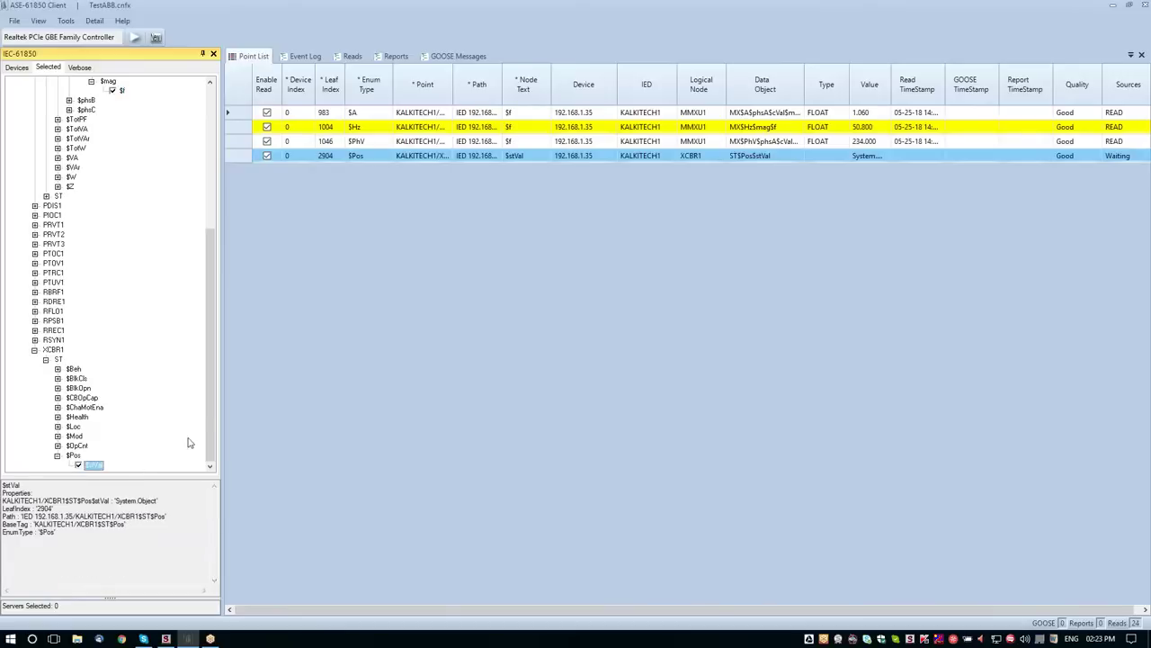
left_click_drag(206, 414, 208, 391)
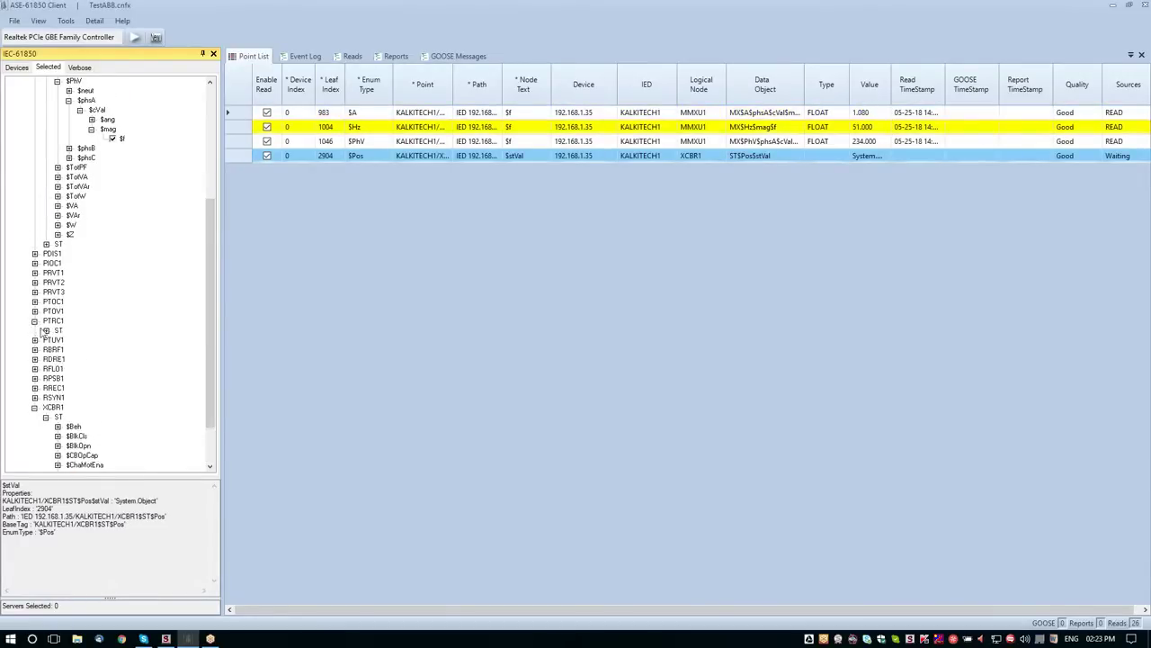
left_click(34, 321)
left_click(58, 388)
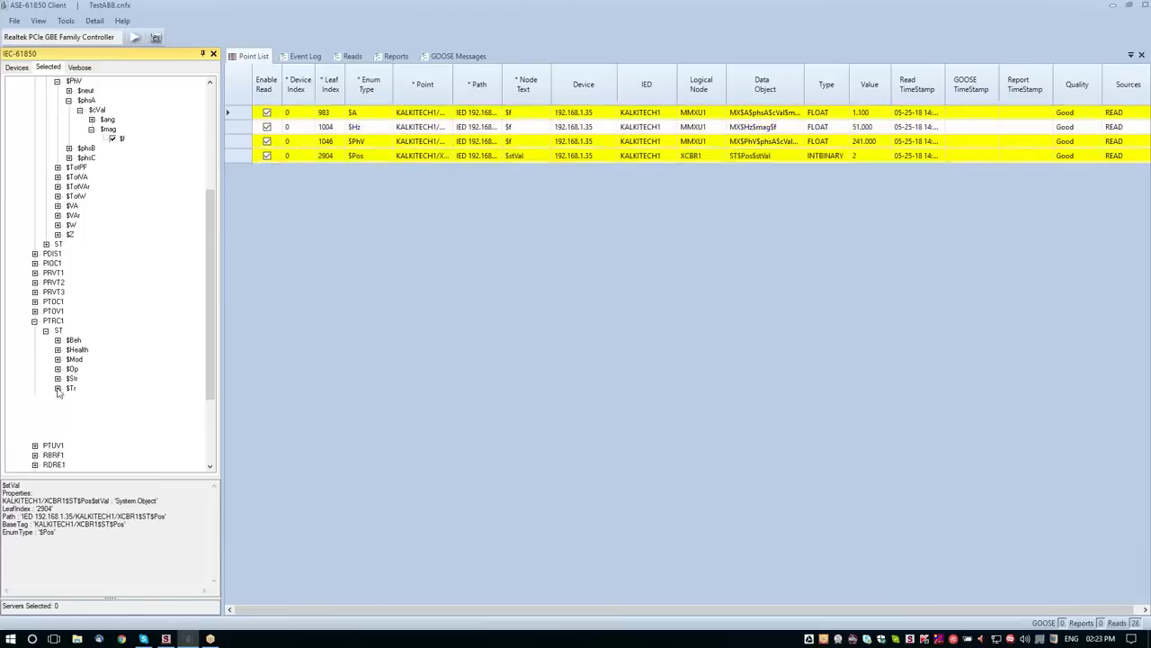
left_click(78, 398)
left_click(58, 379)
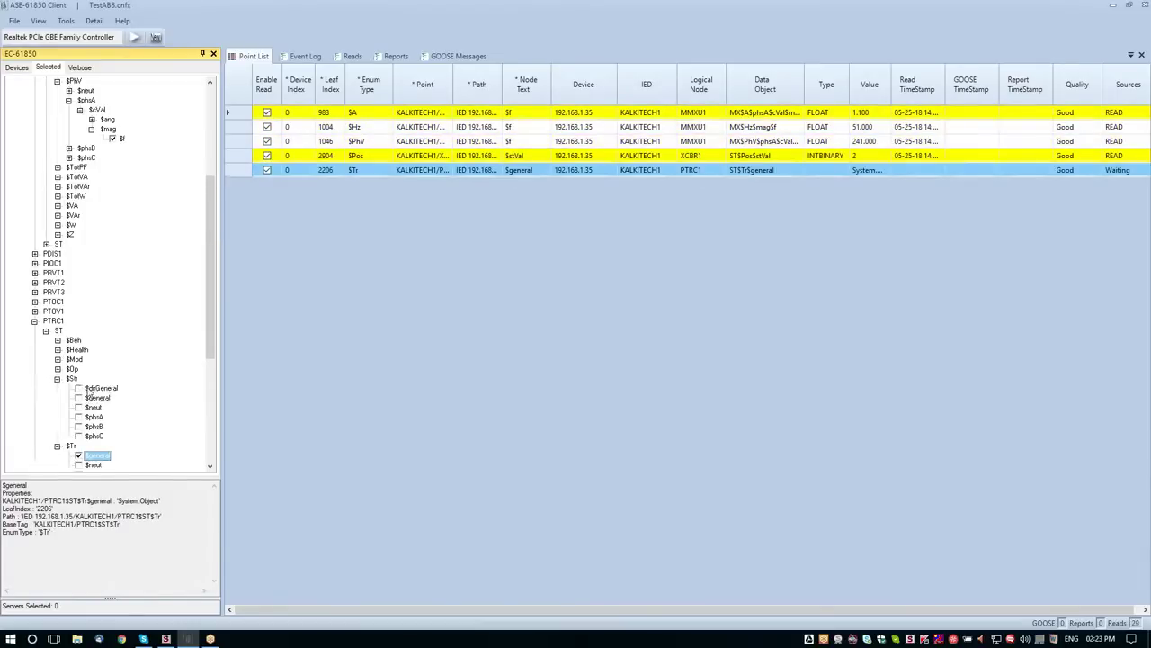
left_click(78, 397)
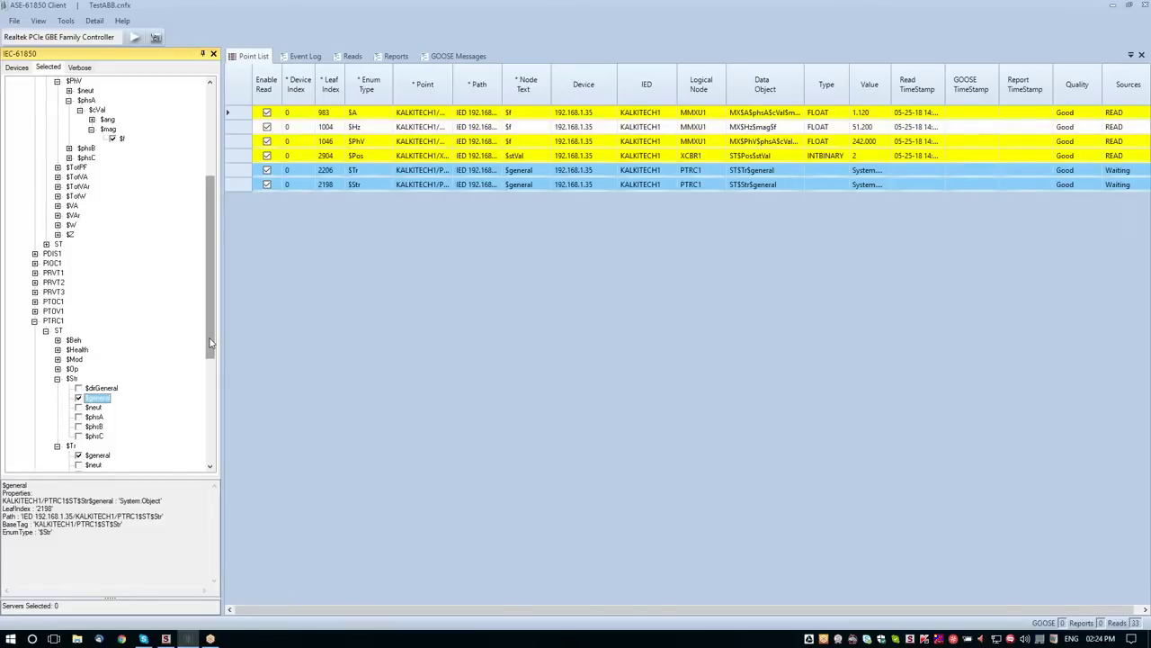
Add the PTOV1 $Op and $Str $general values to the point list.
left_click_drag(210, 341, 215, 320)
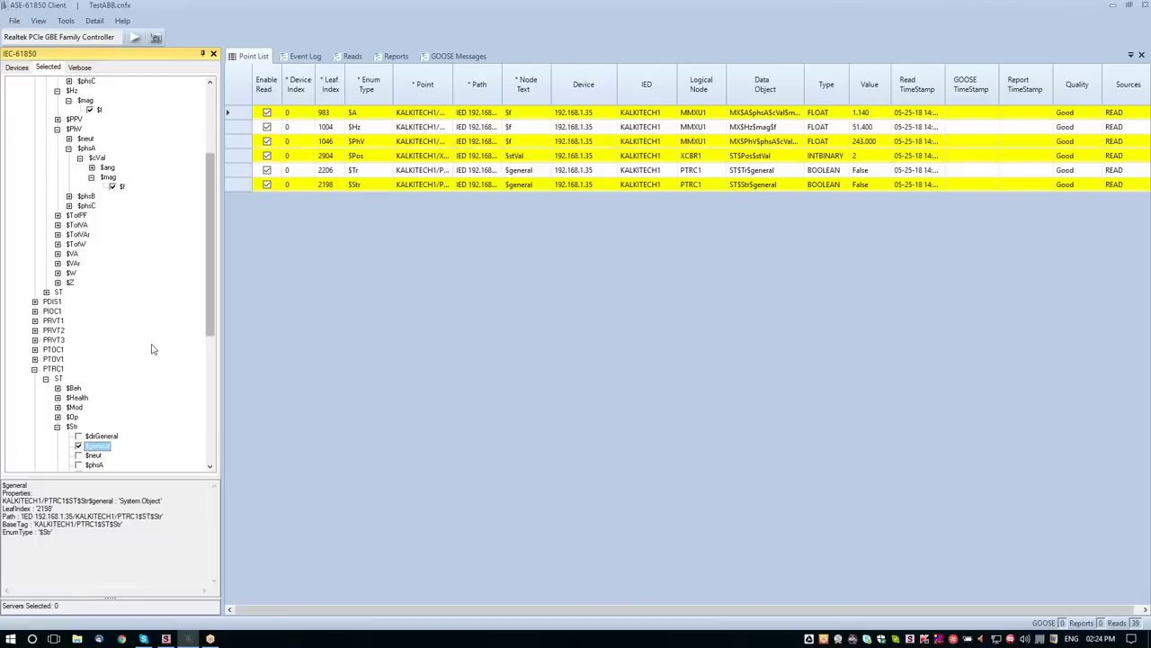
left_click(34, 358)
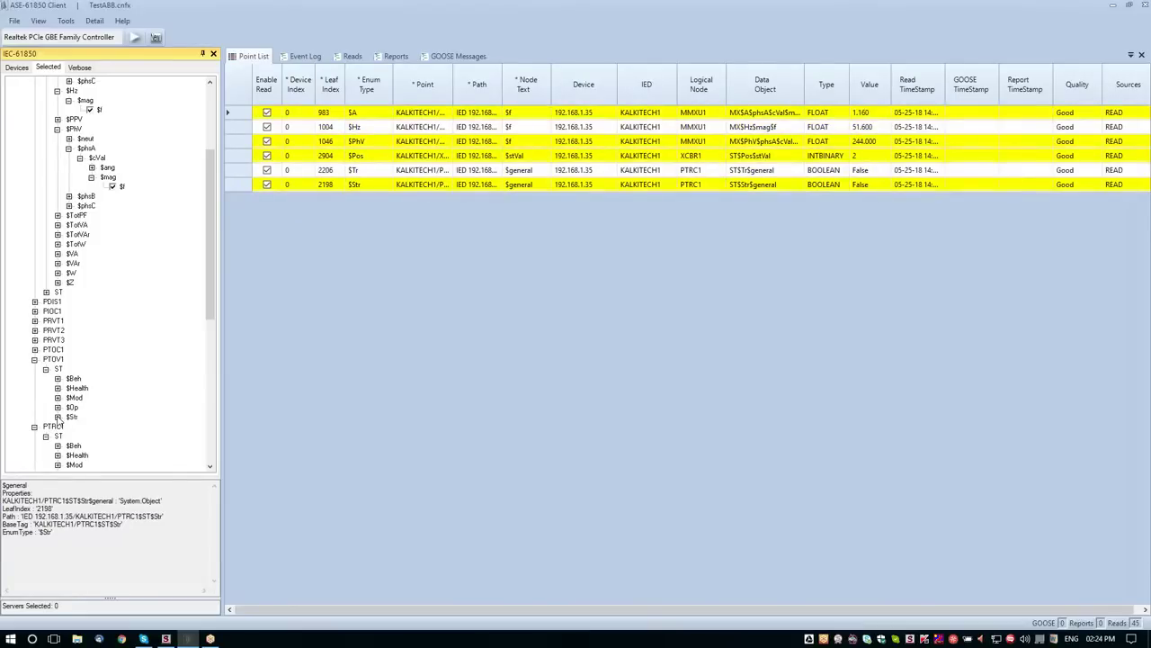
left_click(57, 406)
left_click(78, 417)
left_click(57, 427)
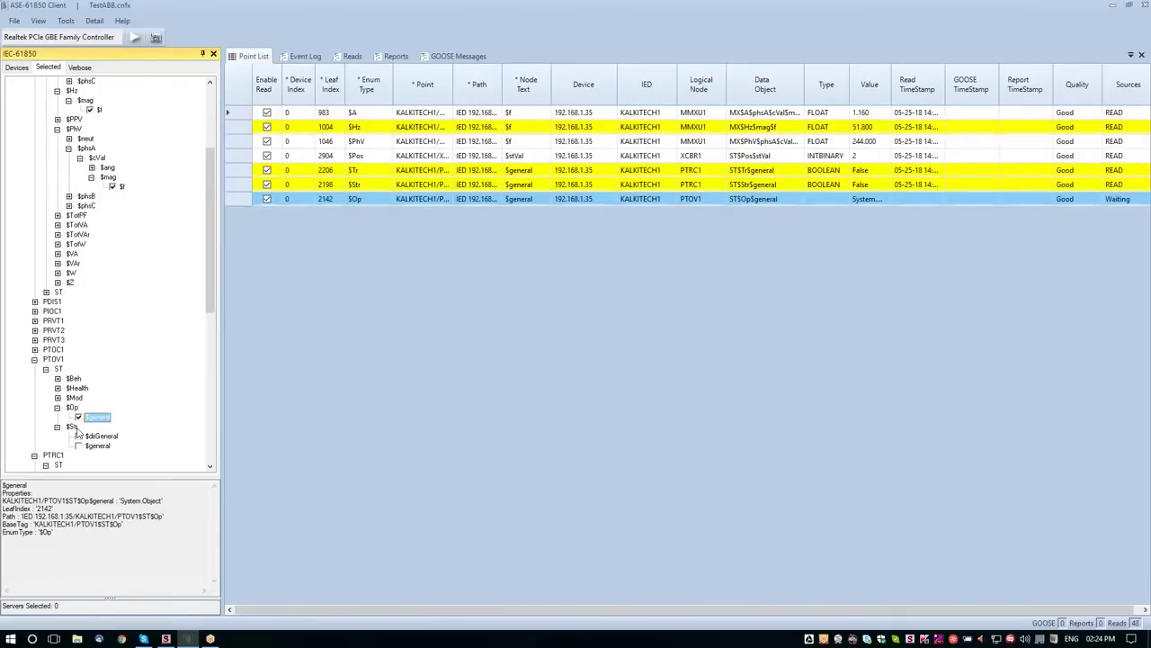
left_click(78, 446)
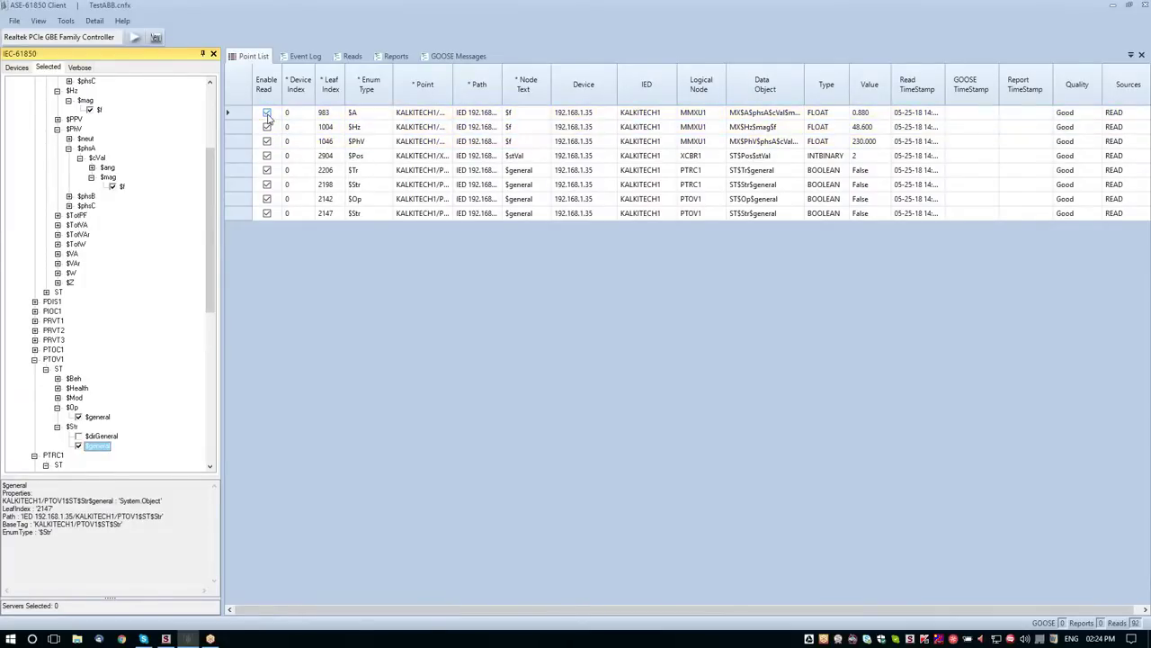
left_click(67, 21)
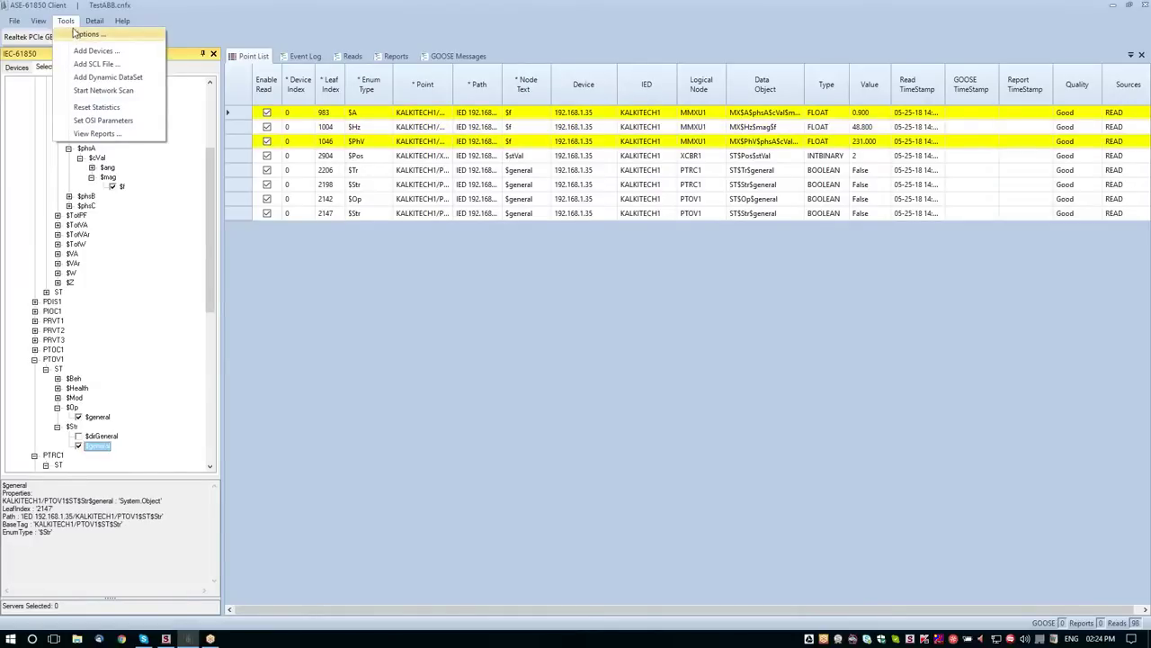
left_click(97, 134)
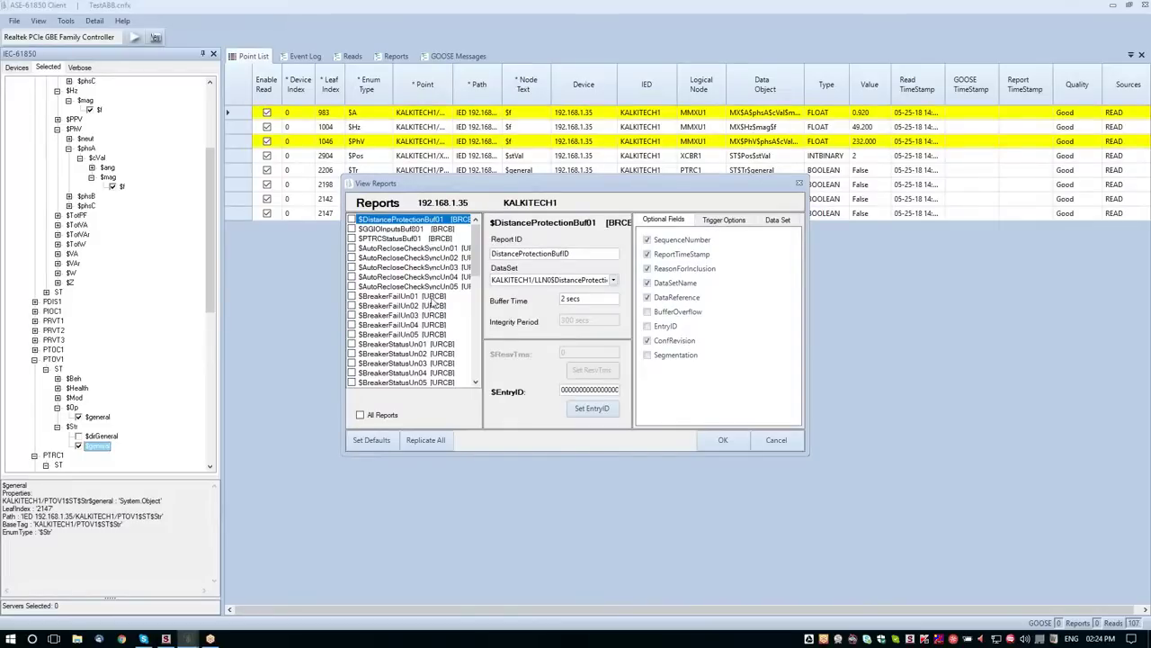
left_click_drag(479, 266, 483, 373)
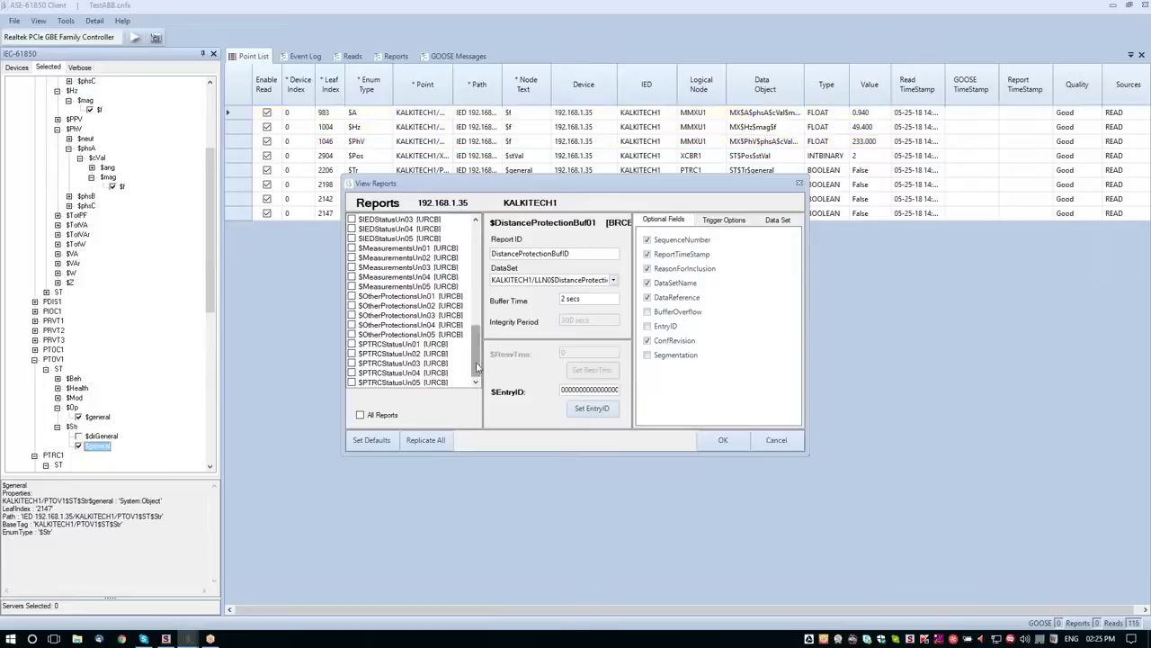
mouse_move(478, 371)
left_mouse_down()
mouse_move(474, 252)
mouse_move(476, 373)
left_mouse_up()
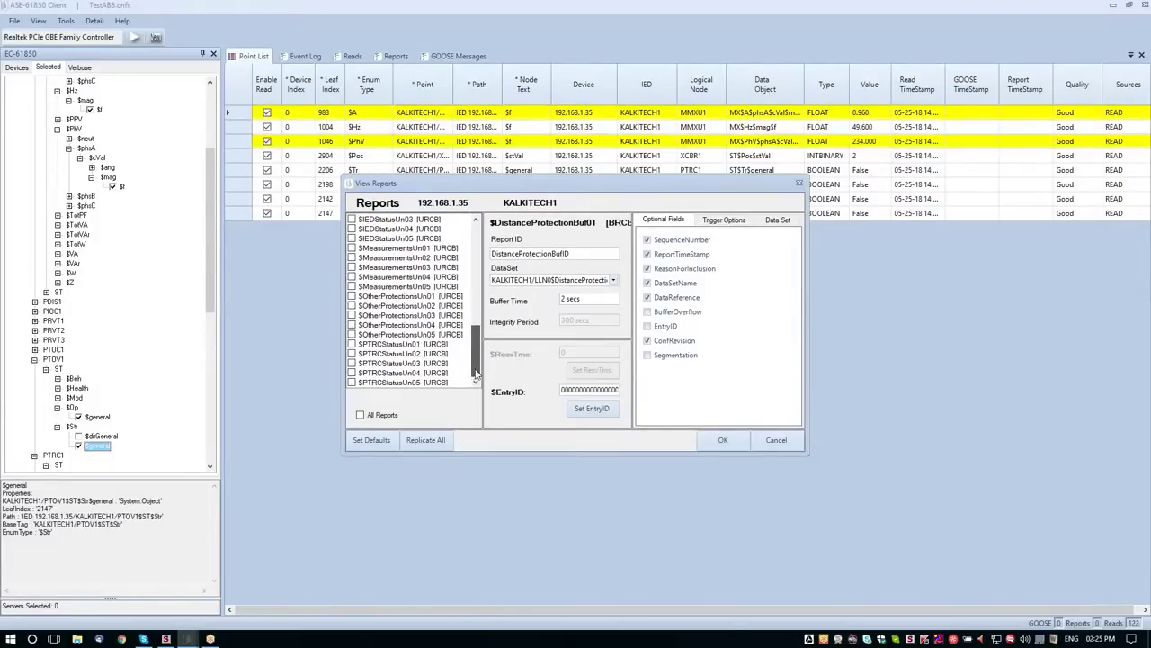
left_click(777, 443)
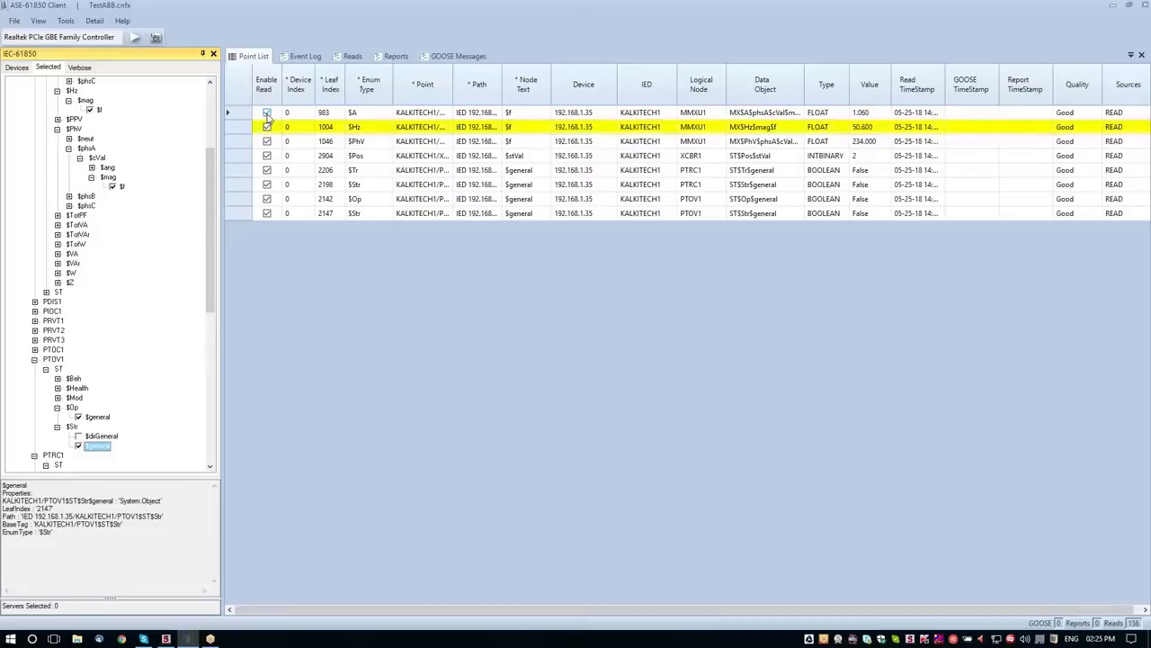
Untick Enable Read for the $A, $Hz, $PhV, $Pos, PTRC1 and PTOV1 points.
left_click(266, 112)
left_click(266, 127)
left_click(266, 141)
left_click(266, 156)
left_click(266, 170)
left_click(266, 184)
left_click(266, 199)
left_click(267, 213)
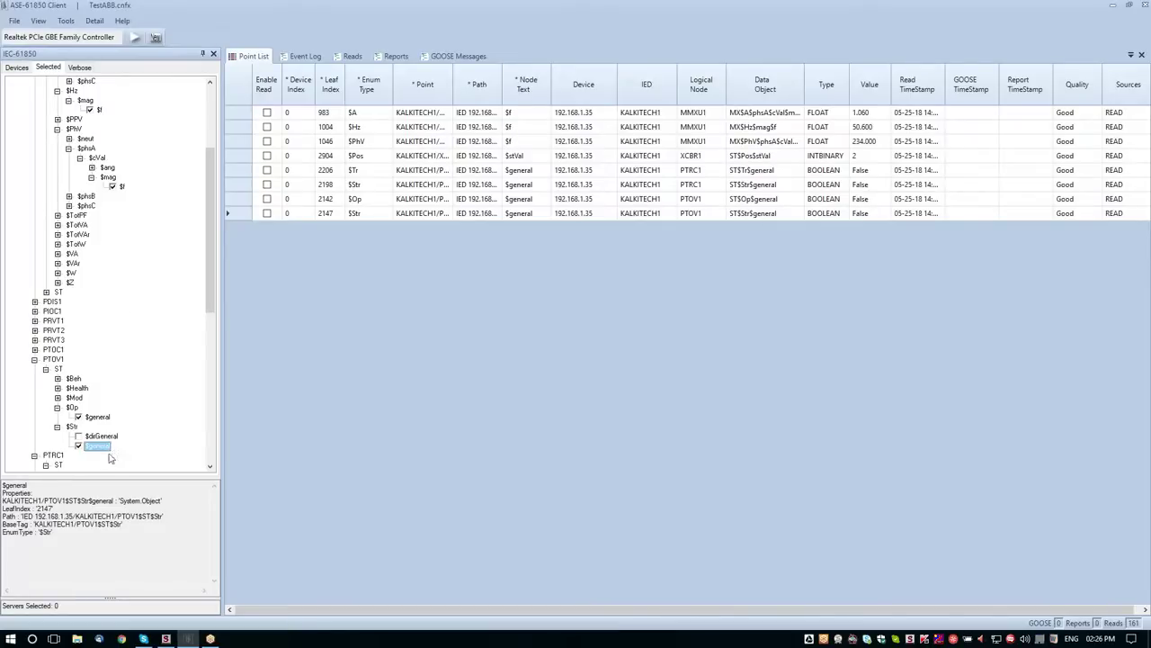
Enable $PTRCStatusBuf01 in View Reports and review its trigger options and LLN0$PTRCStatus data set.
left_click(66, 21)
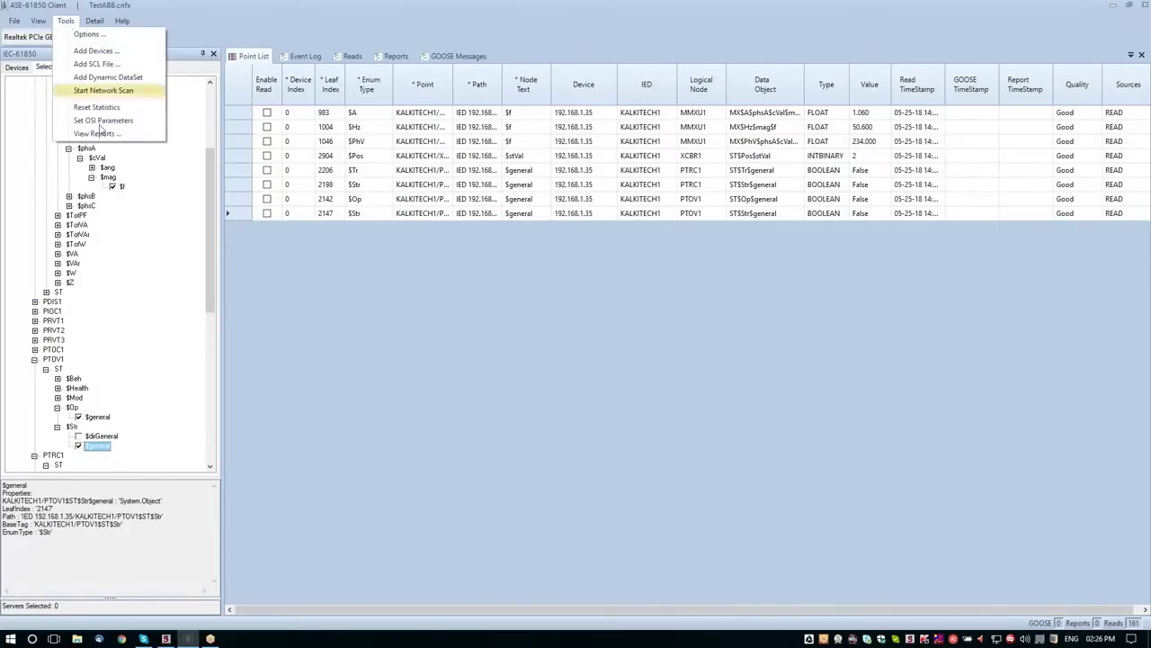
left_click(90, 132)
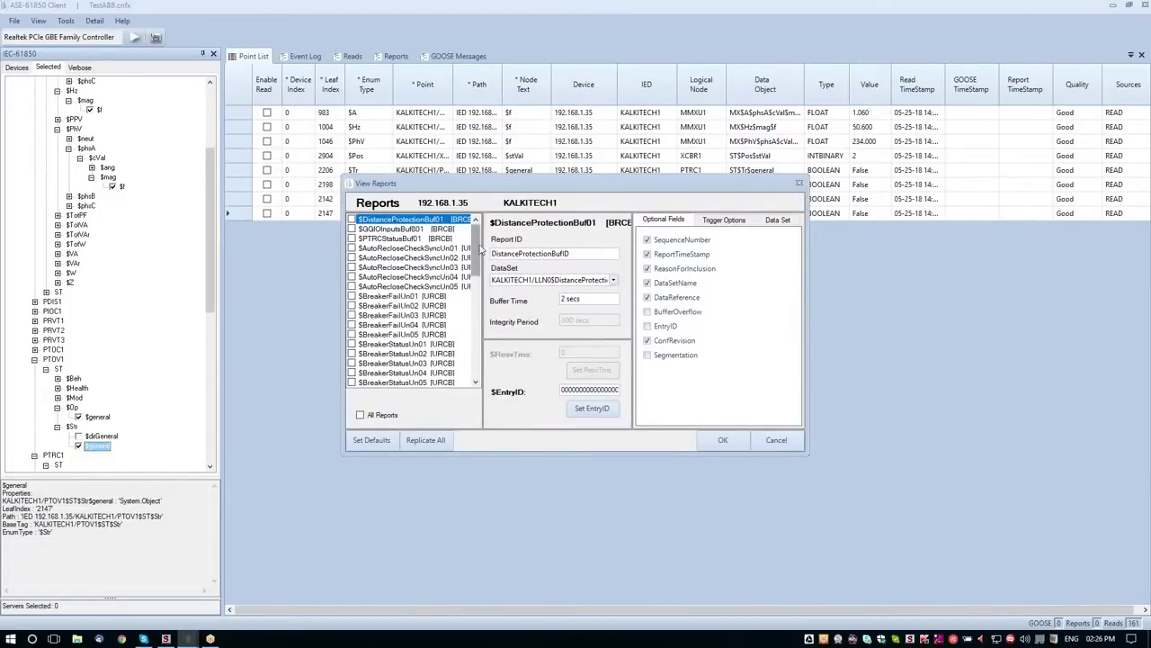
left_click(353, 239)
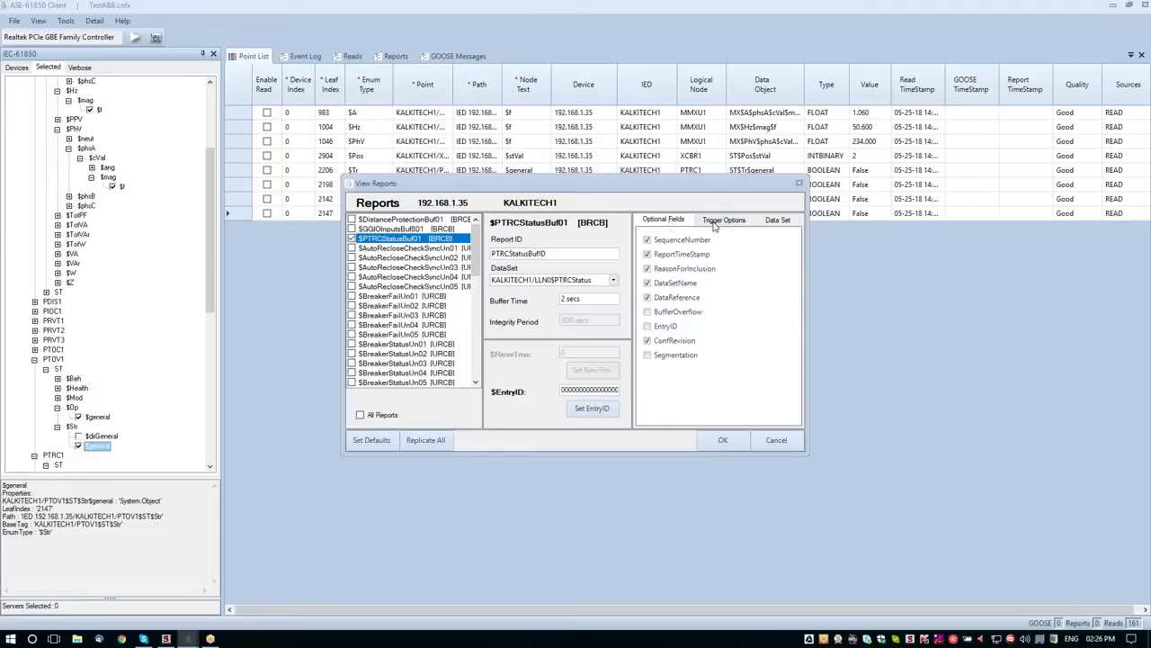
left_click(714, 225)
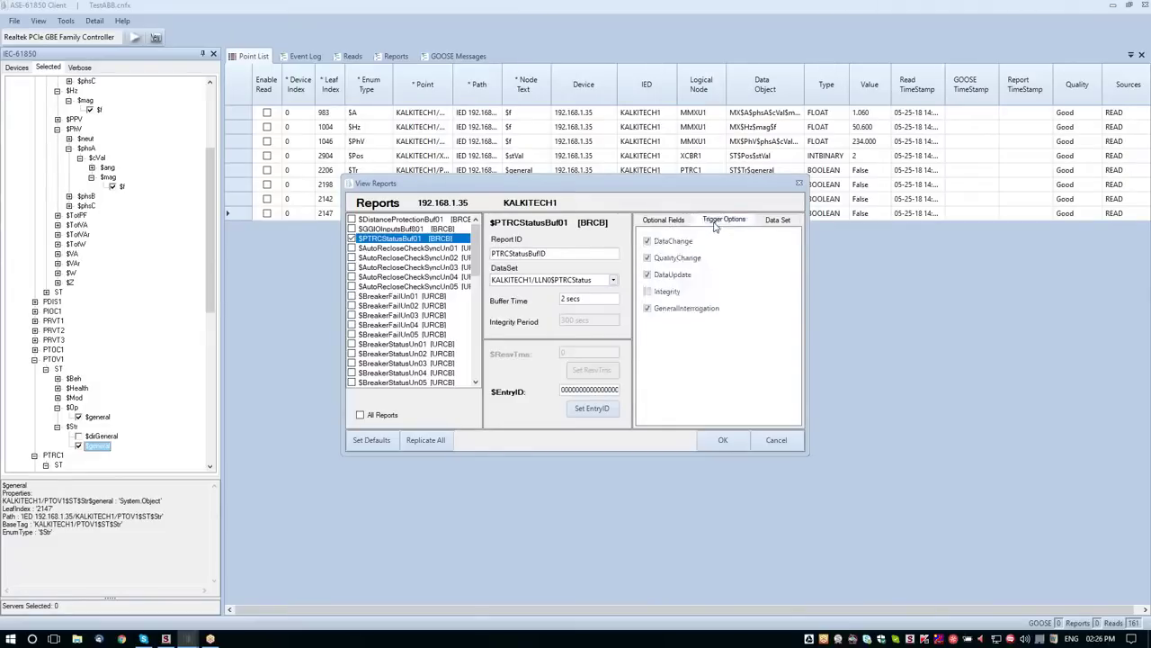
left_click(773, 225)
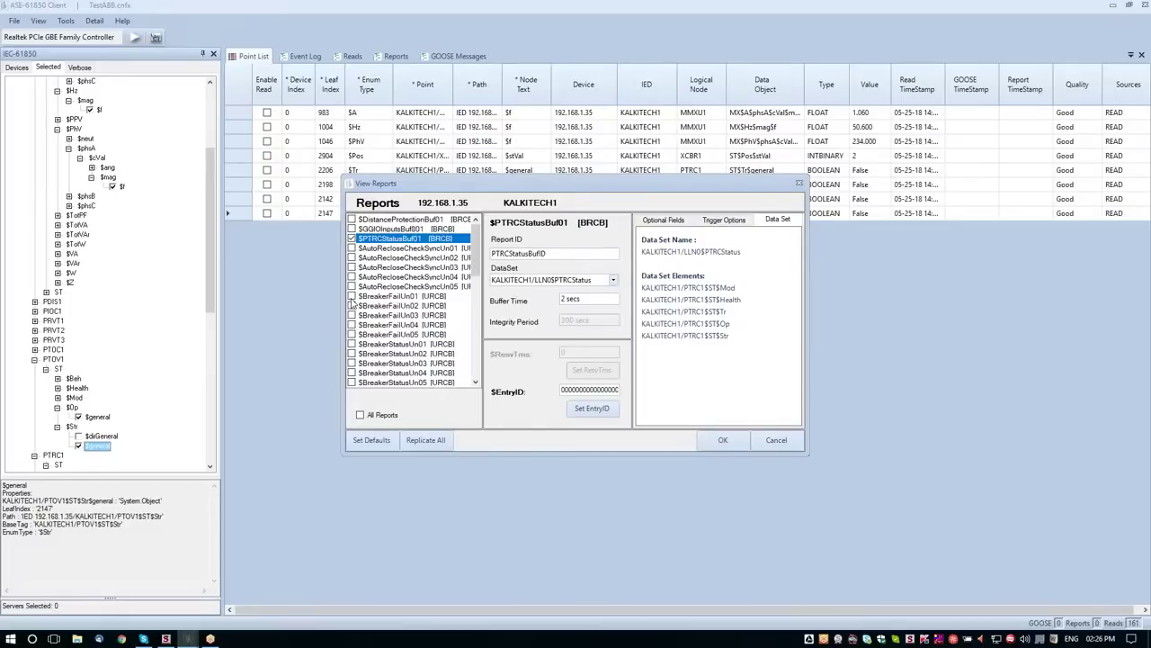
Enable the BreakerStatusUn01 and MeasurementsUn01 reports in View Reports.
scroll(387, 275, "down", 3)
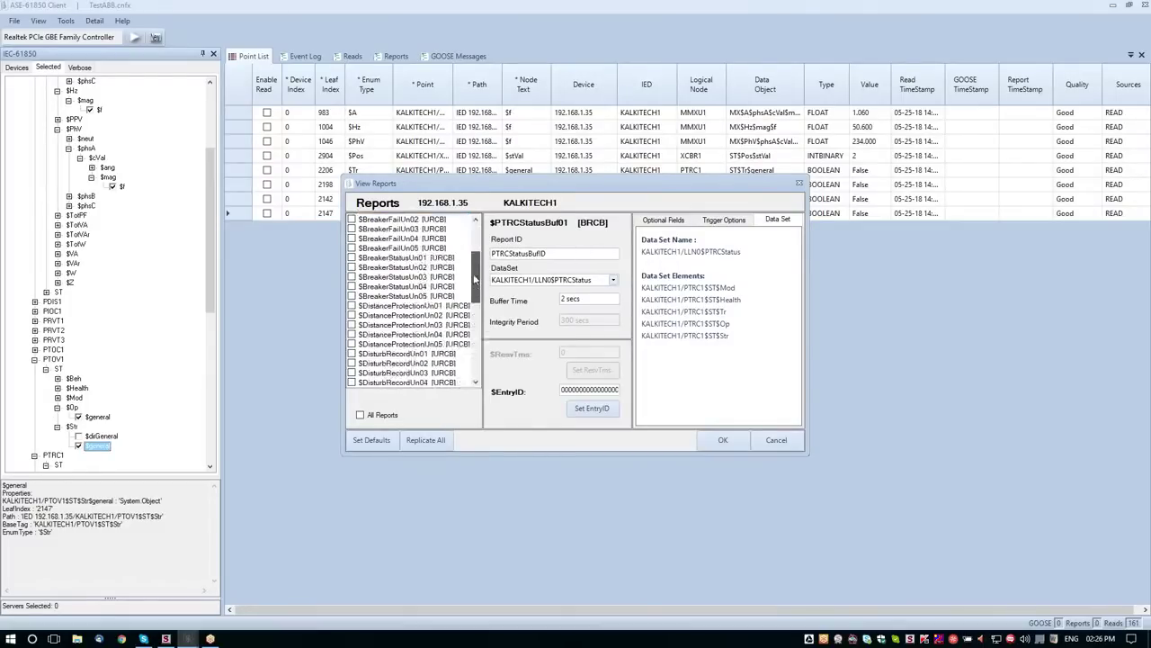
left_click(353, 259)
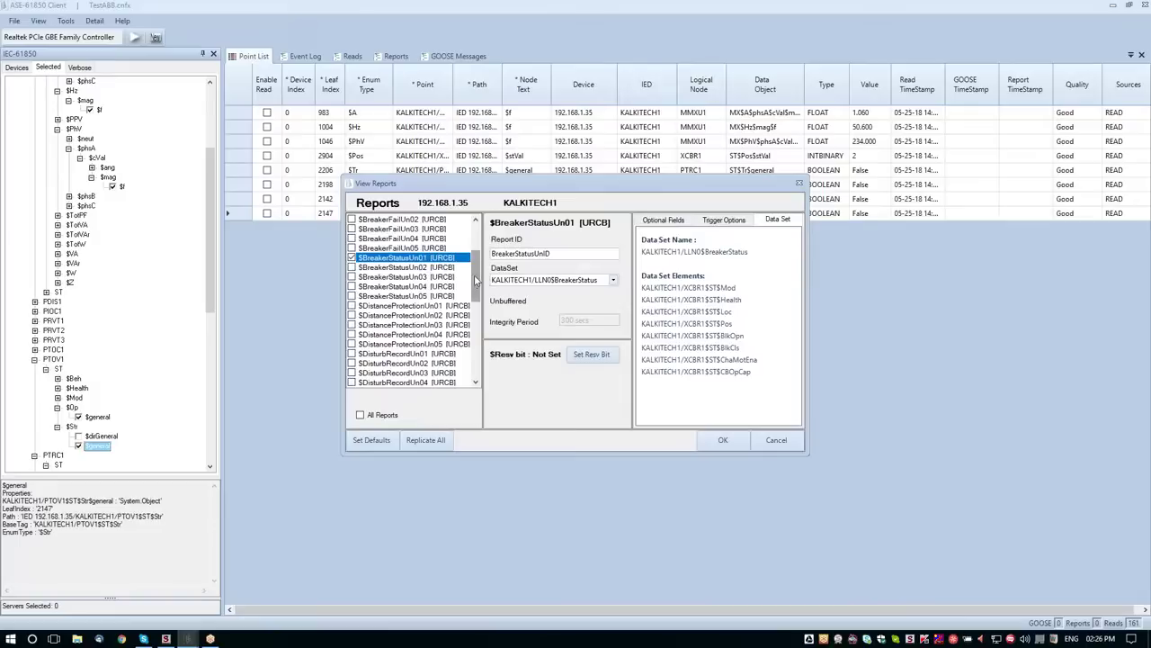
left_click_drag(476, 281, 467, 333)
left_click(358, 317)
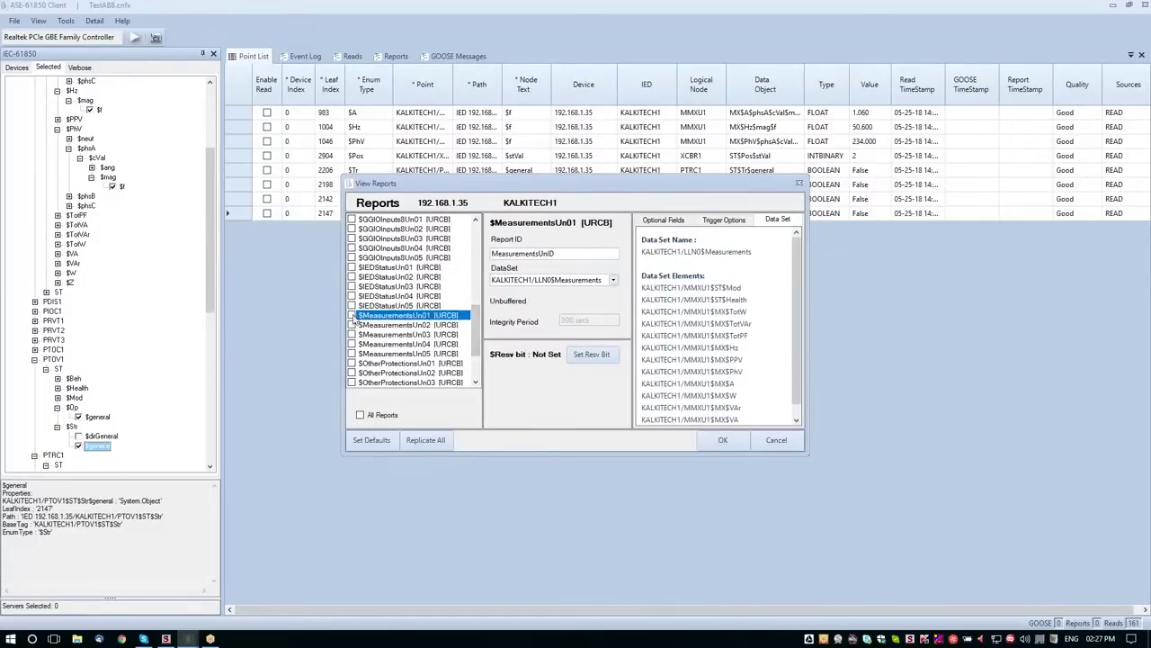
left_click(351, 317)
Review MeasurementsUn01's Optional Fields, Trigger Options and Data Set members.
scroll(791, 322, "down", 1)
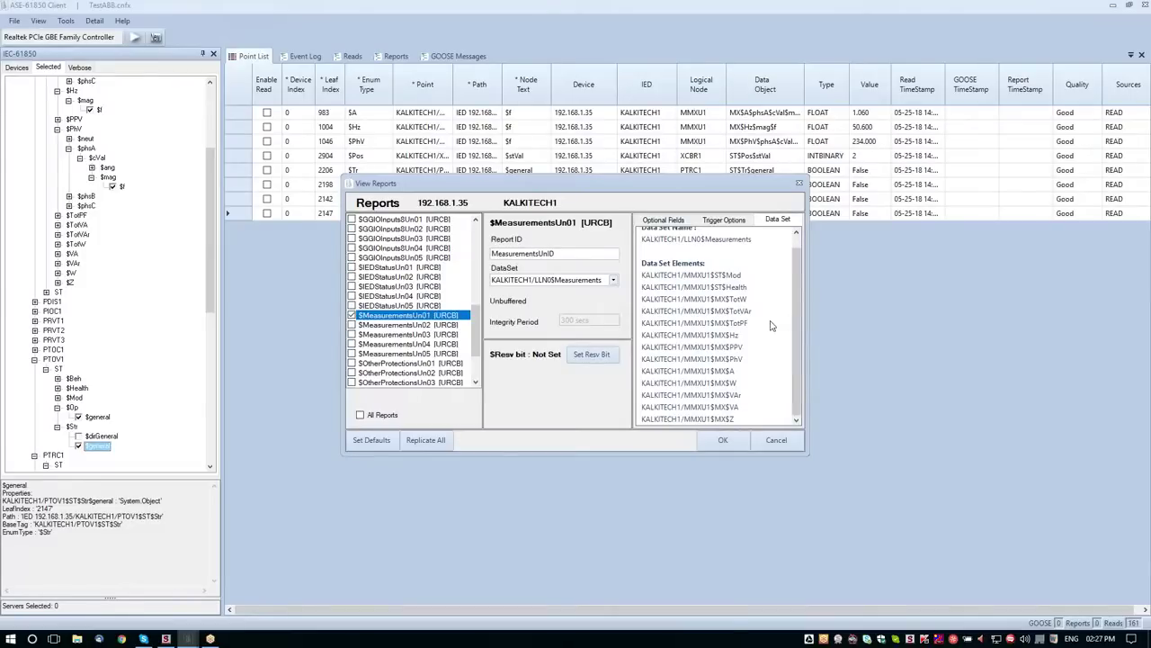
left_click(673, 221)
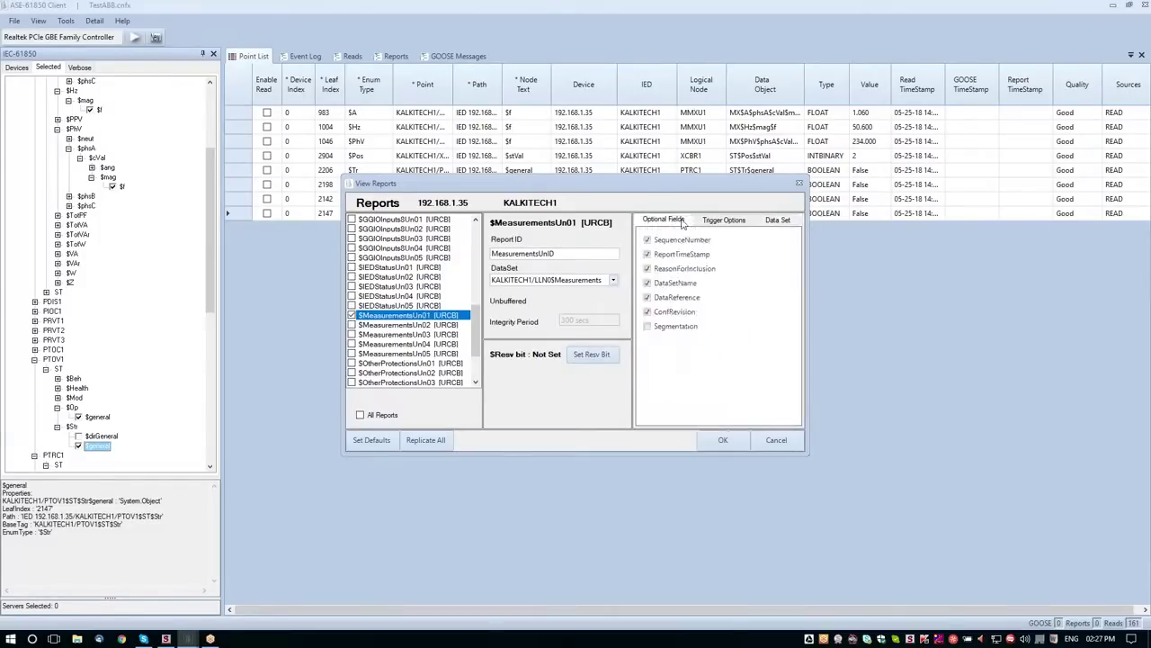
left_click(724, 220)
left_click(777, 220)
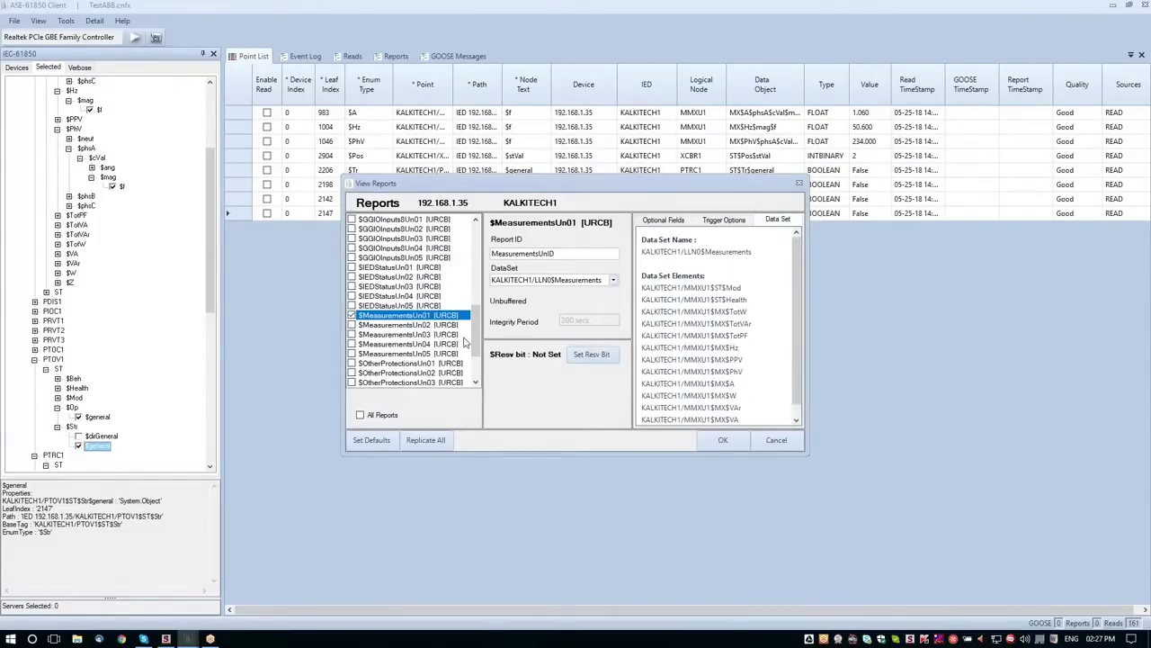
scroll(478, 342, "up", 10)
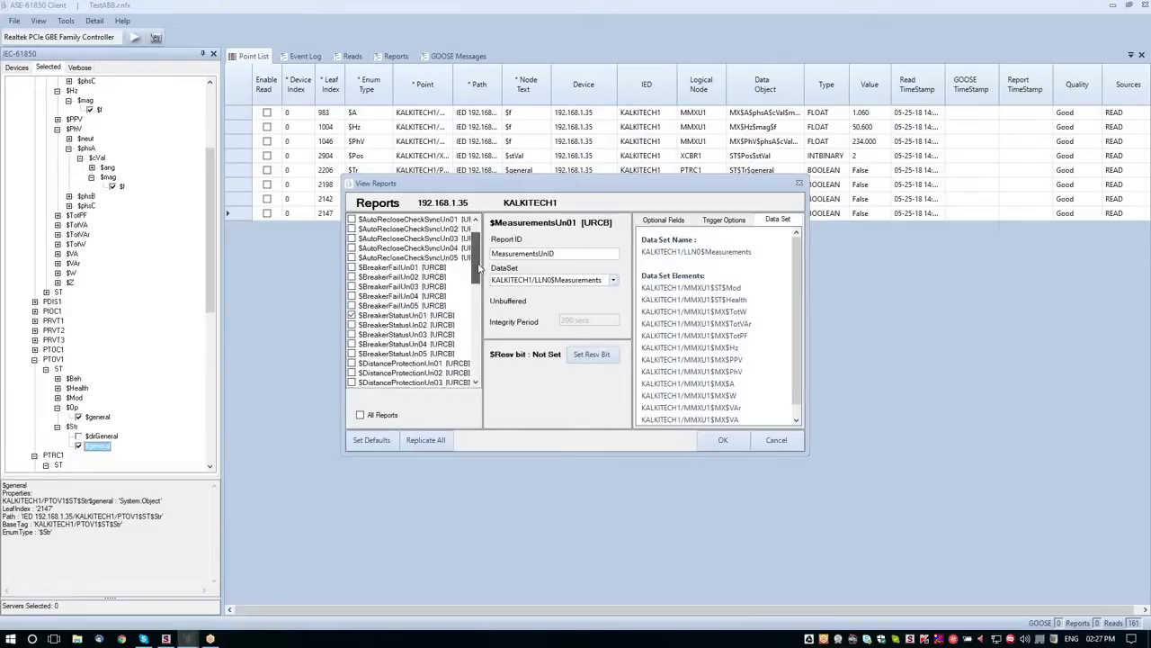
Confirm View Reports, enable reading of $Op and $Str, and show the $Op read history.
left_click(721, 442)
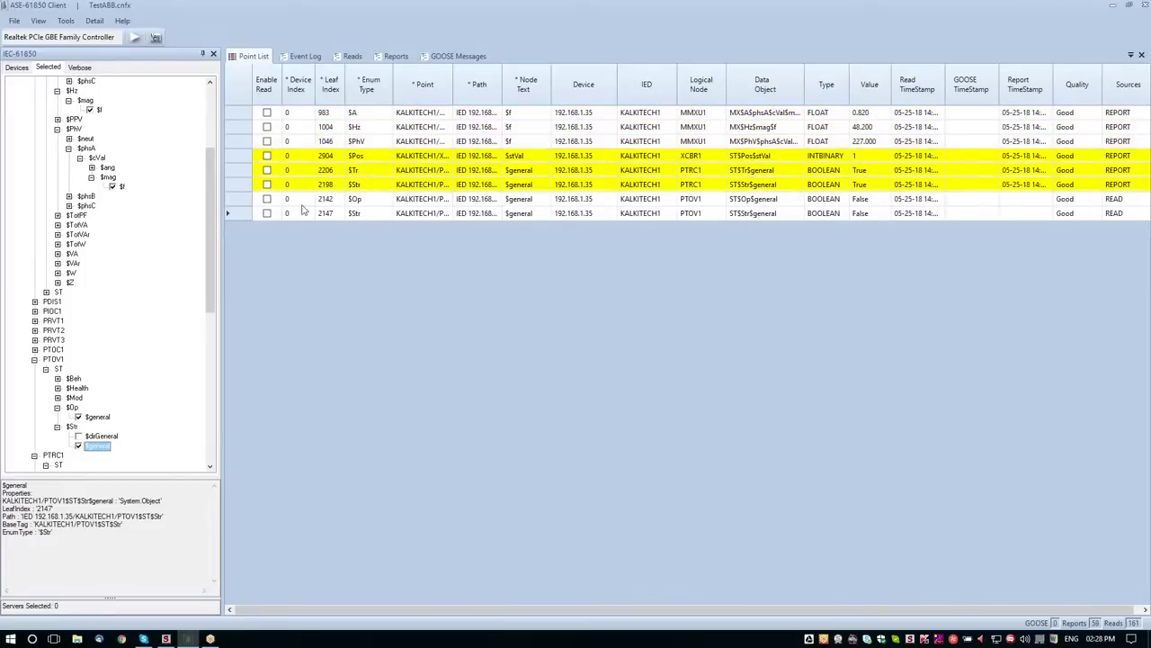
left_click(266, 199)
left_click(266, 213)
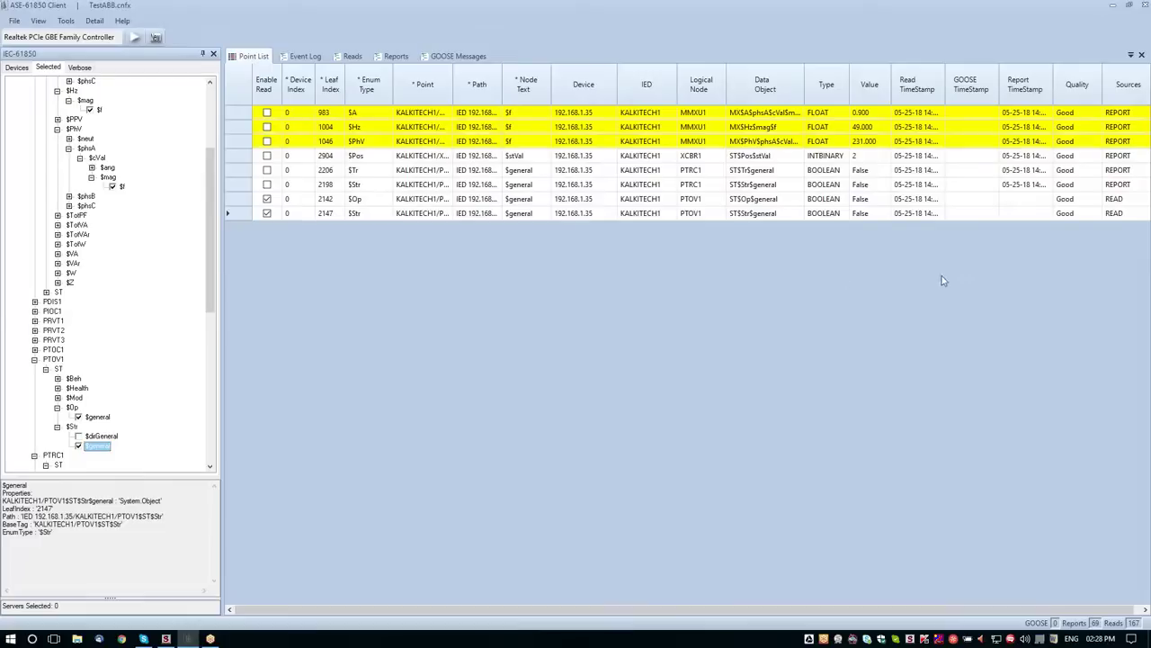
left_click(657, 204)
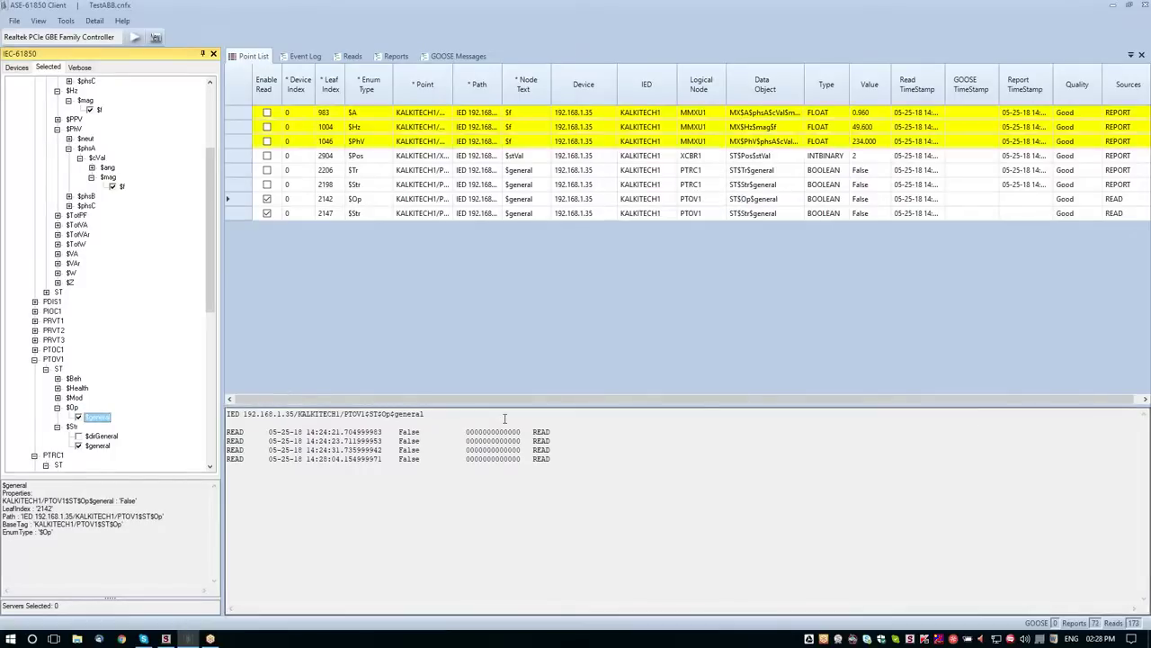
Enlarge the history pane and view the $Pos, $Tr and $Str value histories.
left_click_drag(509, 406, 519, 367)
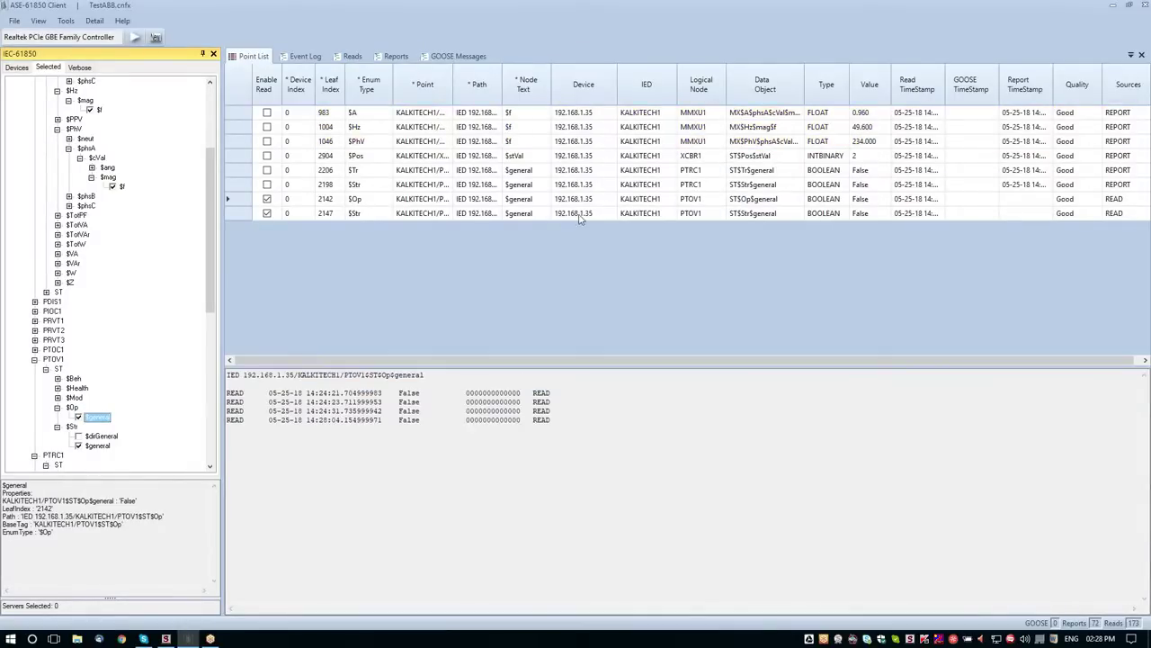
left_click(592, 159)
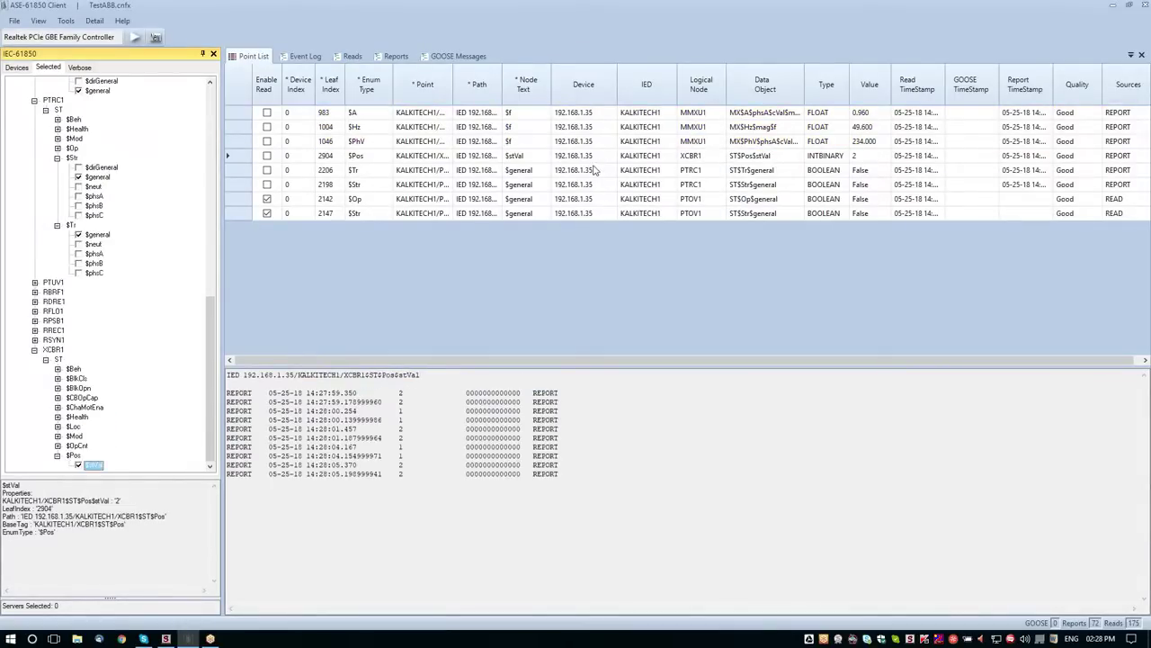
left_click(597, 170)
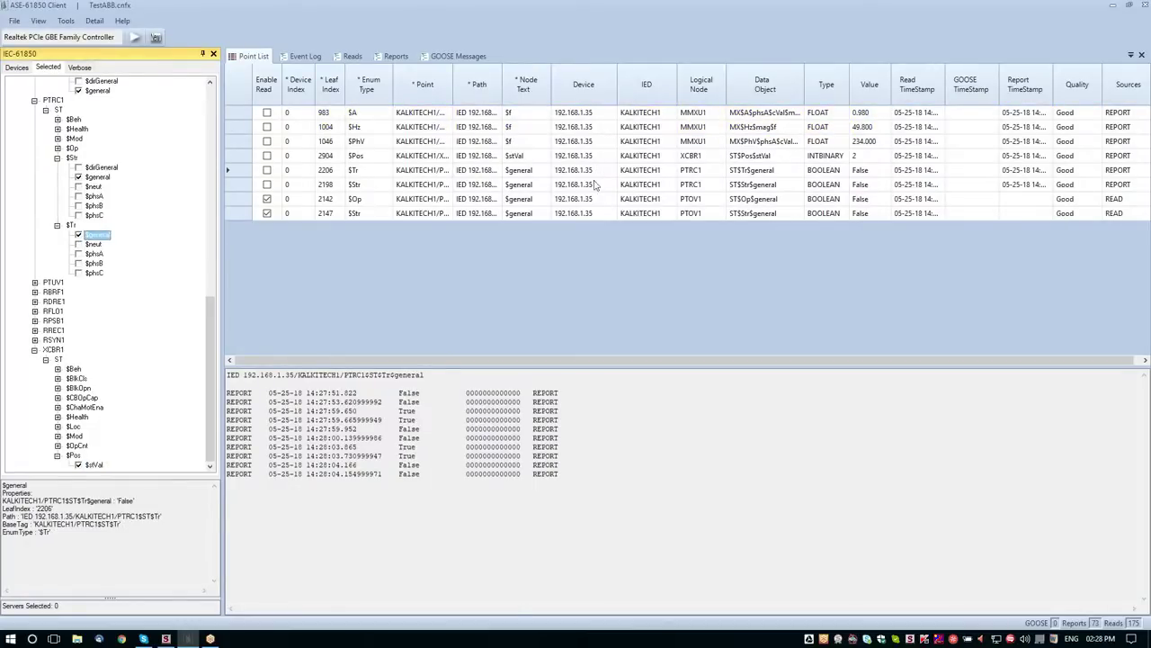
left_click(594, 186)
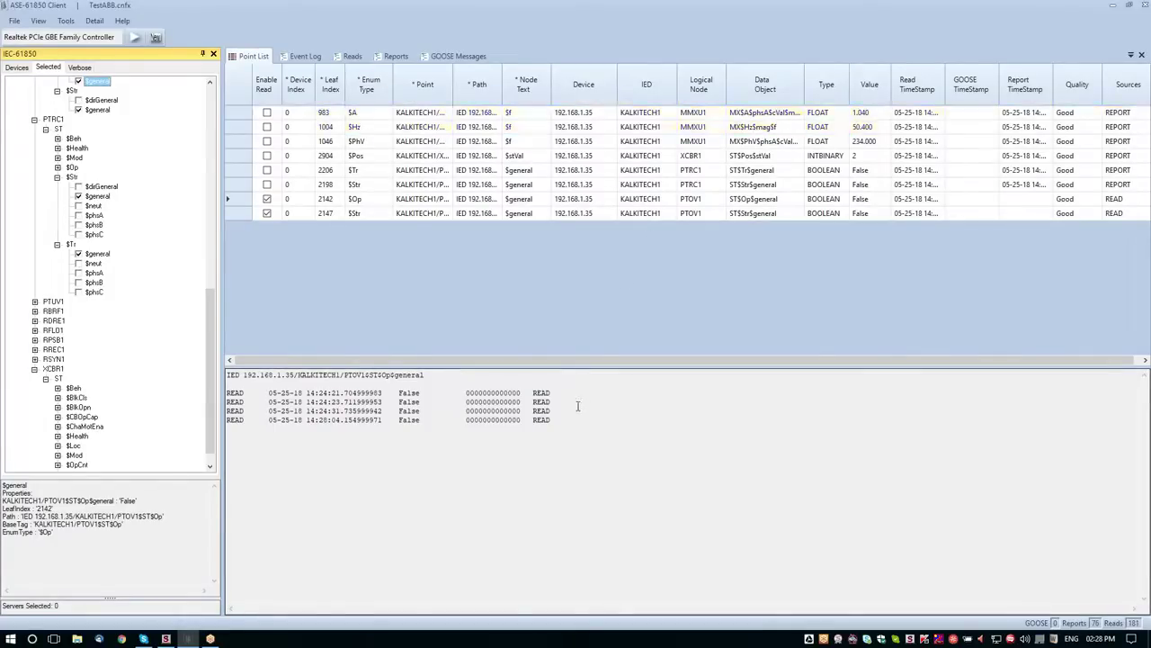
left_click(306, 56)
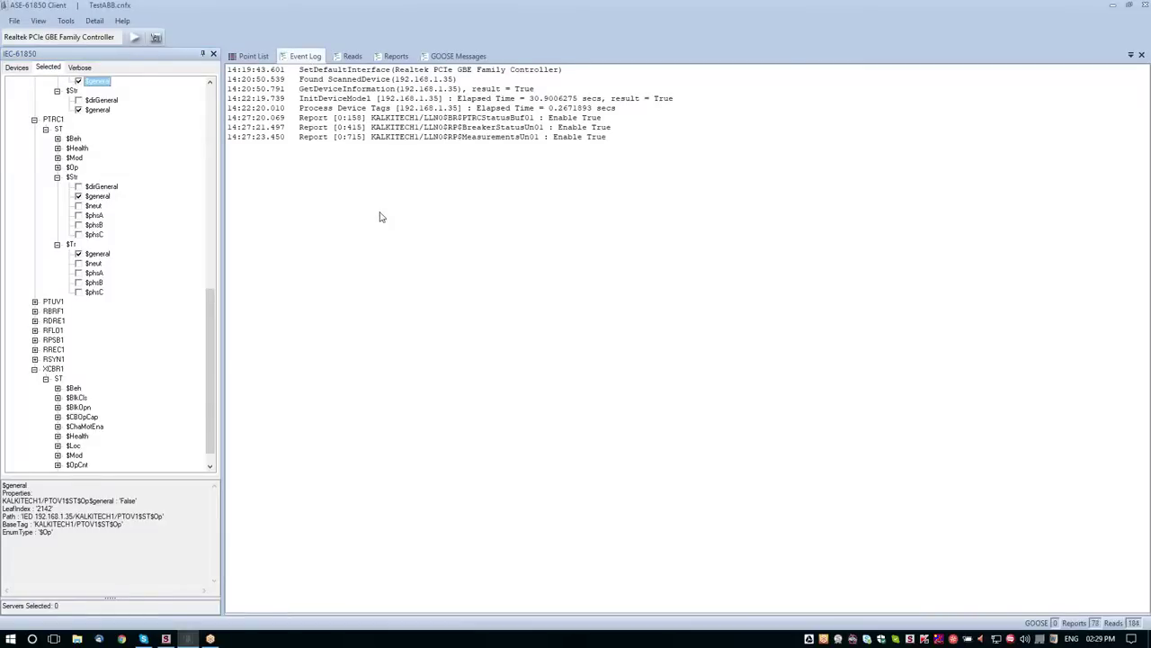
left_click(351, 56)
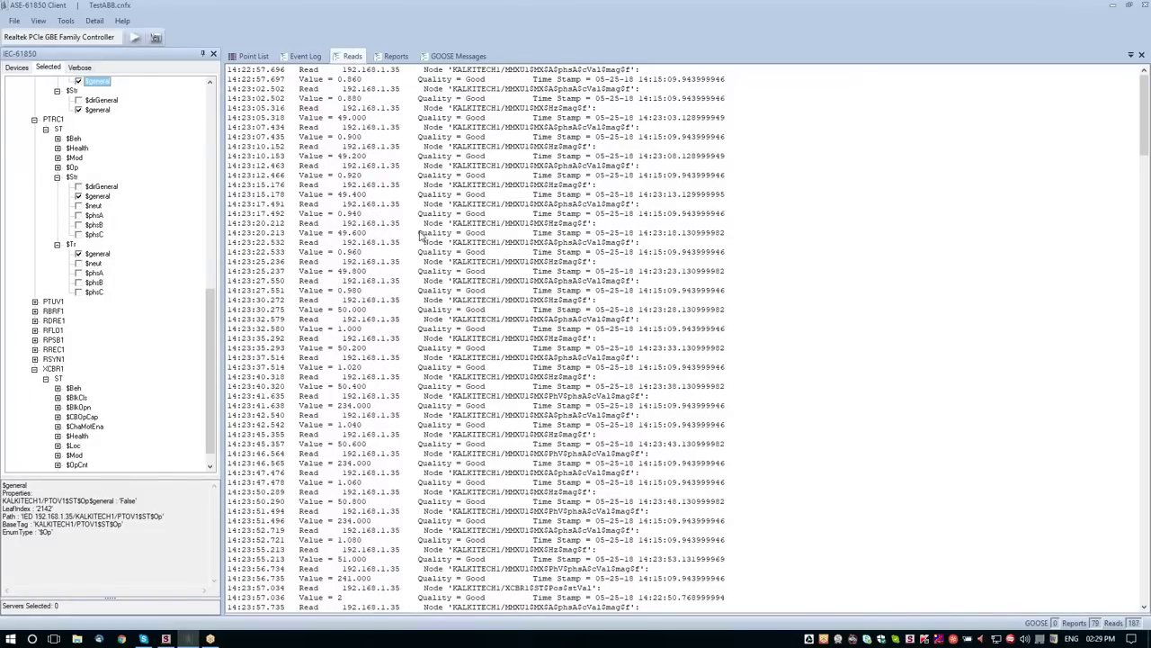
left_click(399, 59)
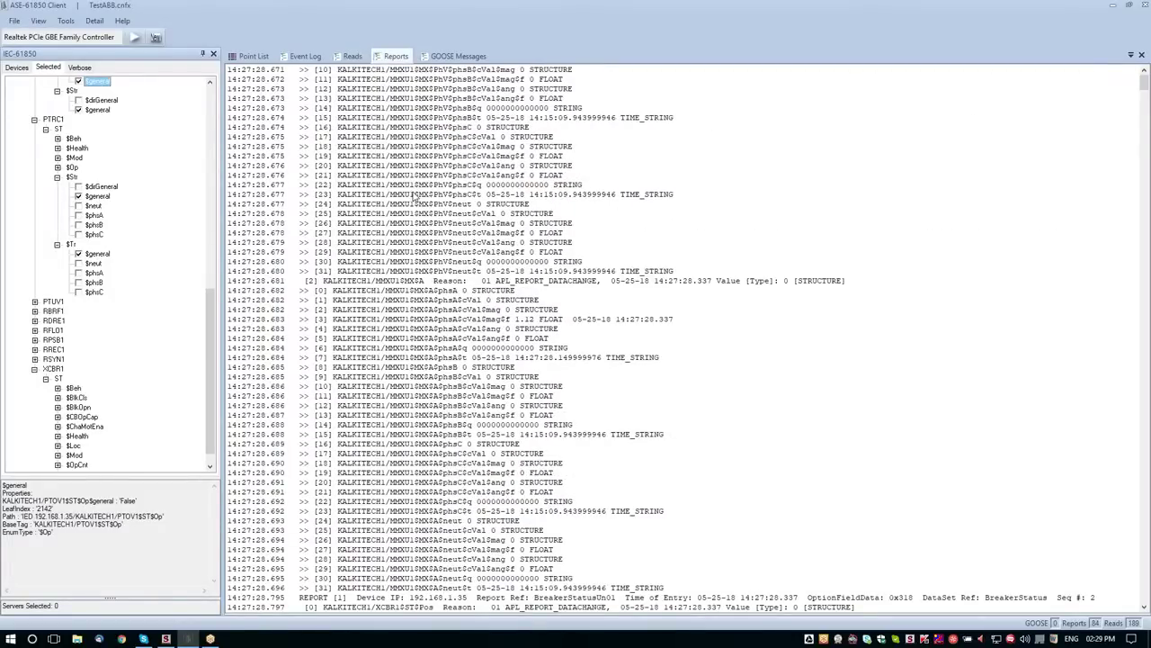
left_click(450, 57)
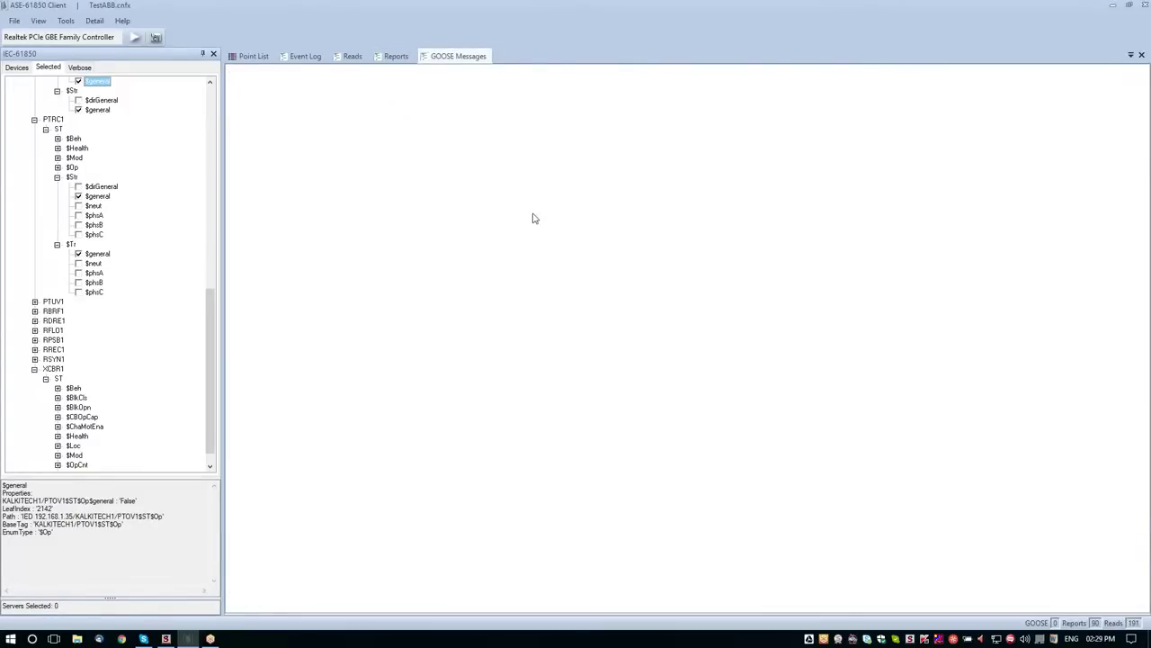
left_click(253, 57)
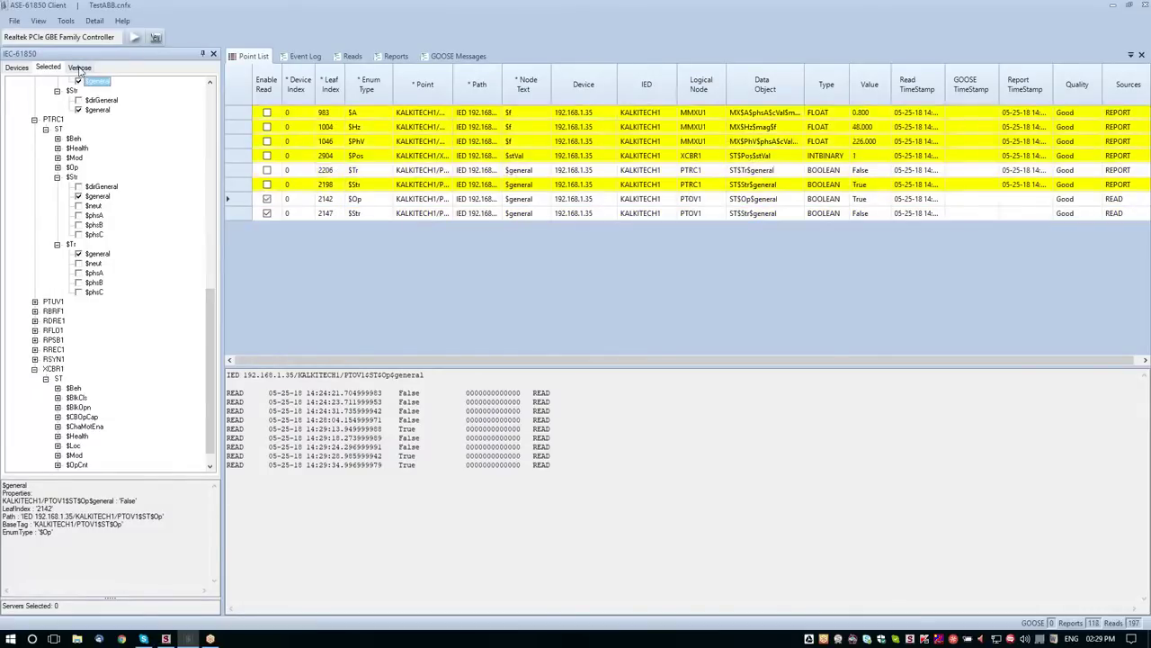
In the Verbose tree, expand IED 192.168.1.35, KALKITECH1, GGIO1 and LLN0, toggling Selected and back.
left_click(79, 67)
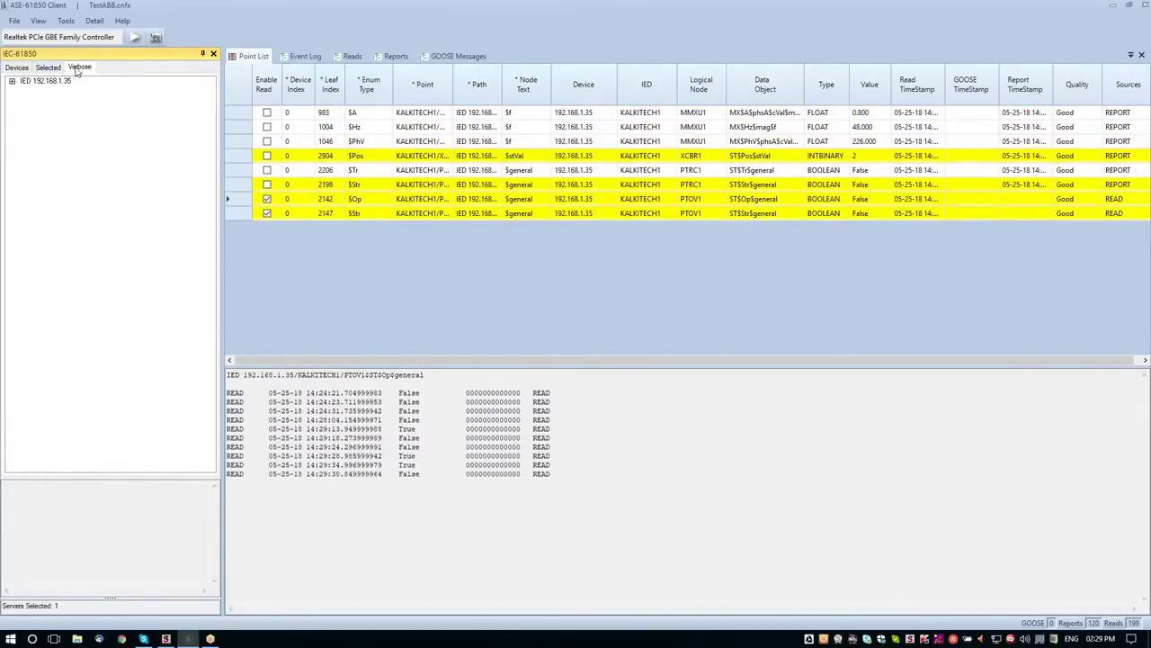
left_click(13, 81)
left_click(23, 91)
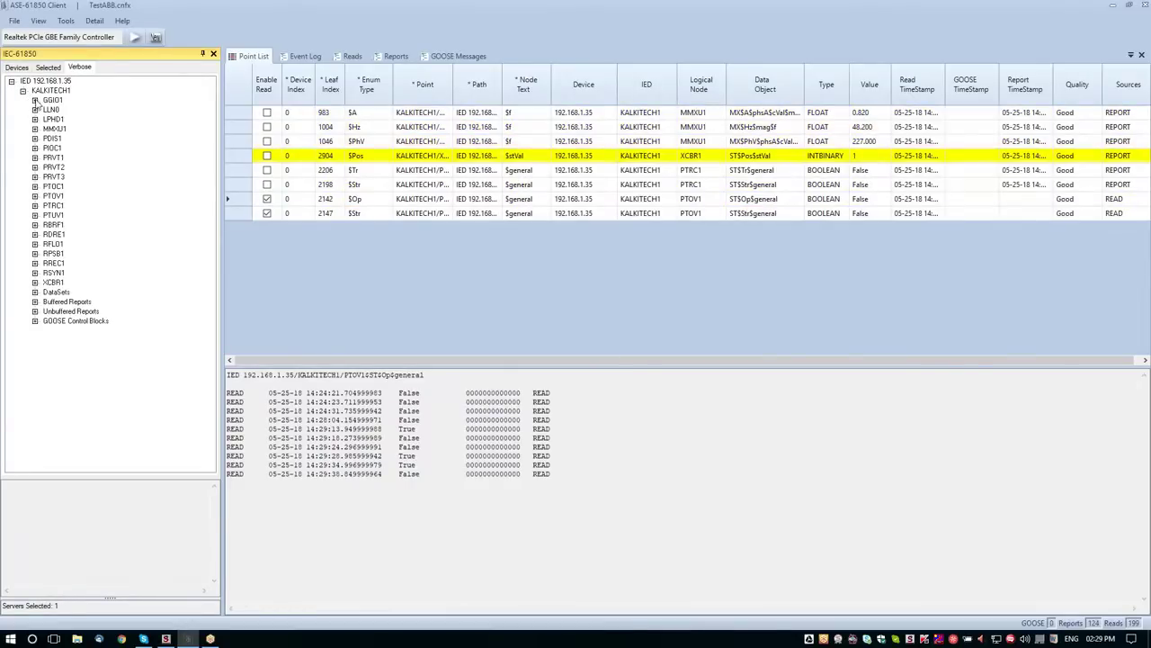
left_click(34, 100)
left_click(35, 147)
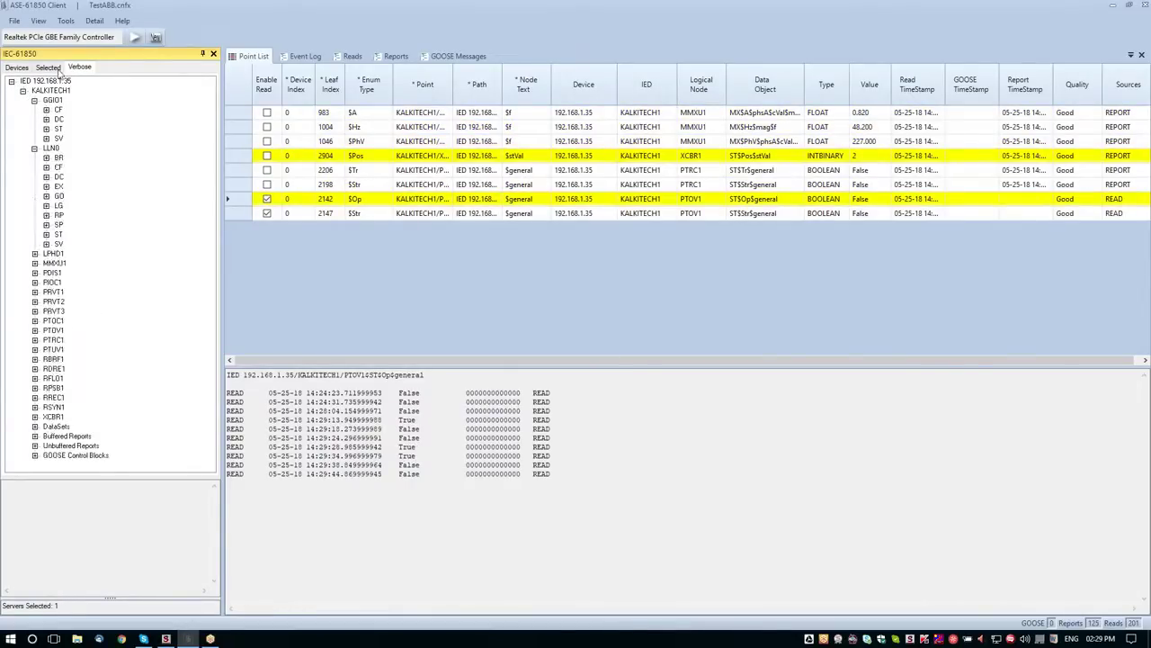
left_click(49, 68)
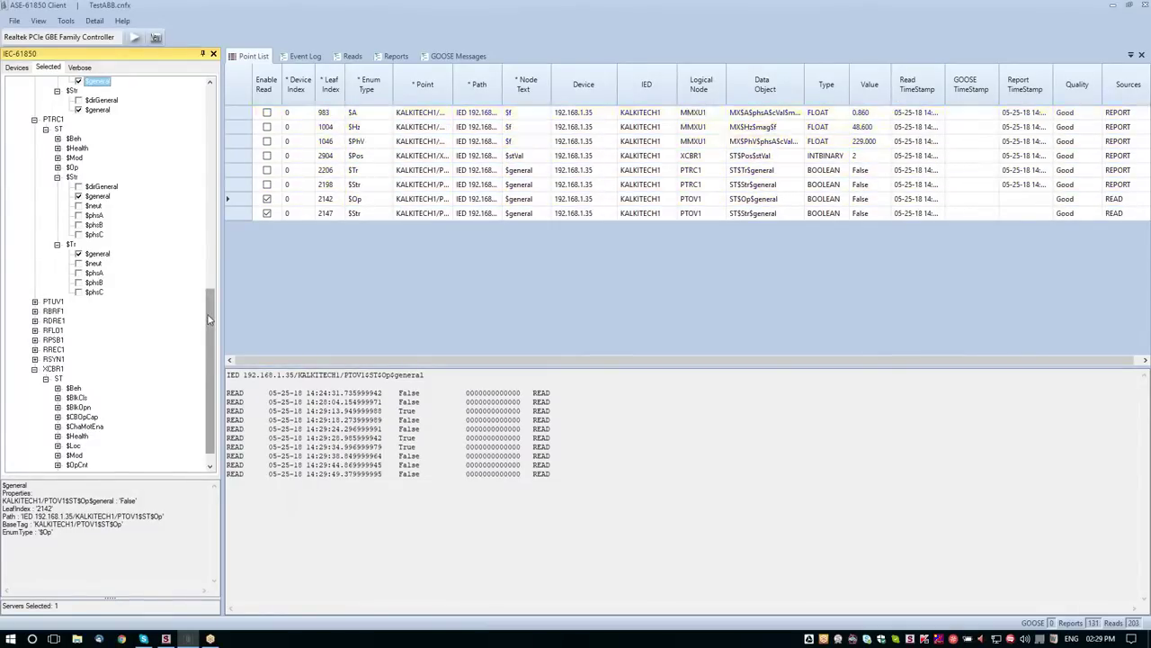
left_click(79, 67)
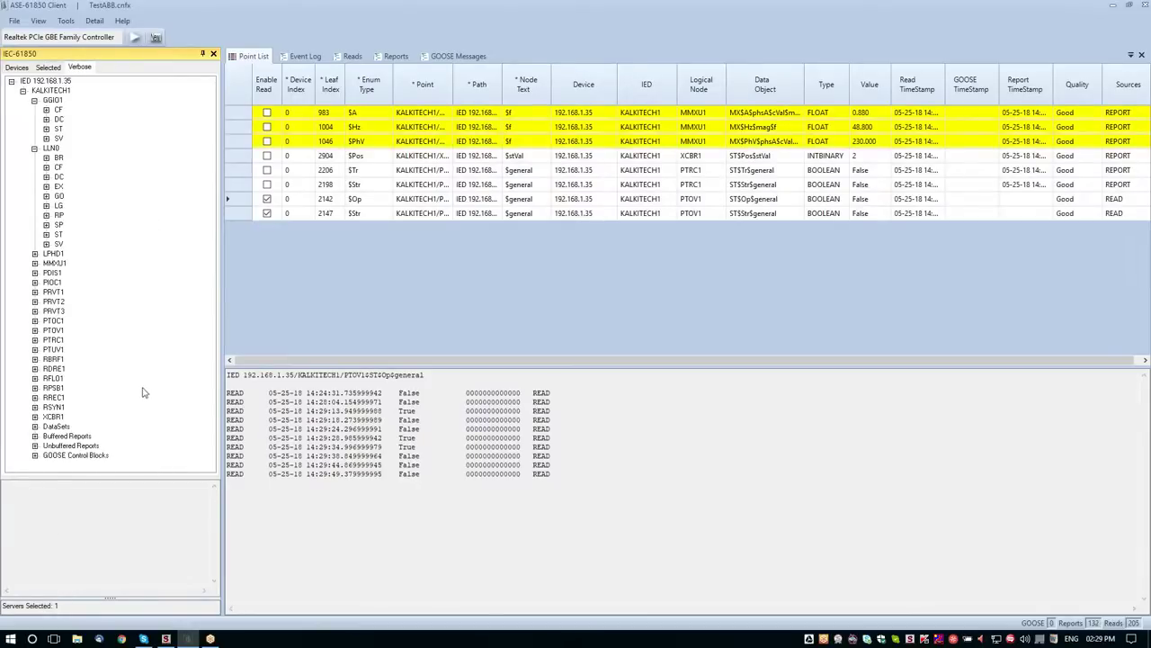
Expand the GOOSE, report and DataSets lists; view AutoRecloseCheckSync and BreakerFail dataset members.
left_click(34, 456)
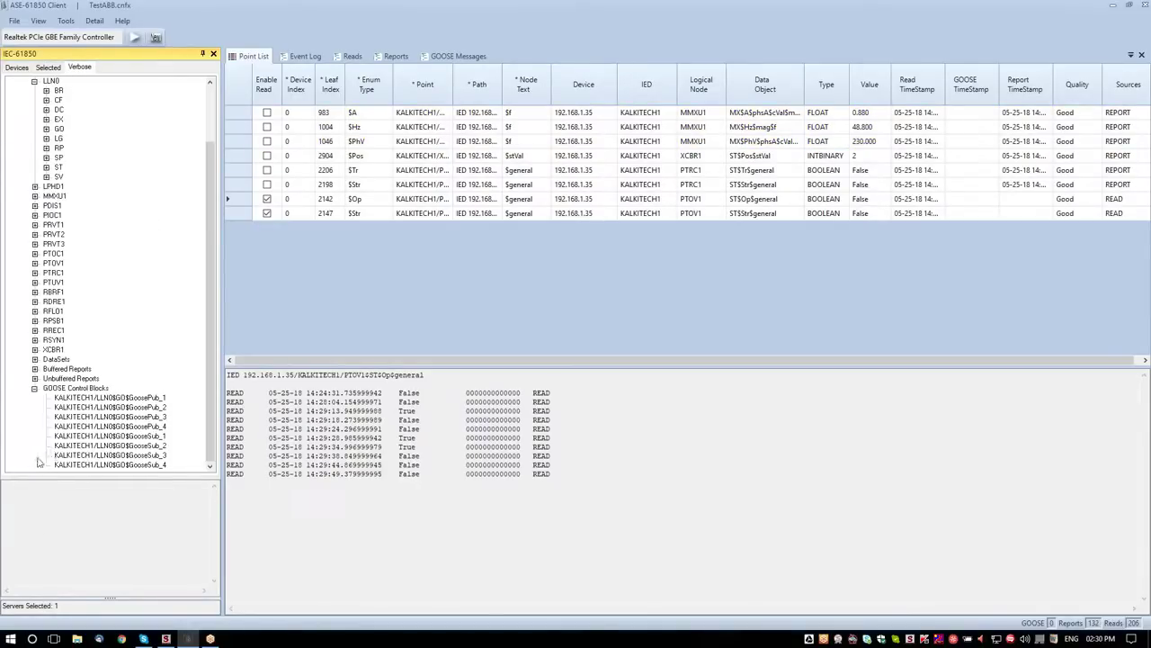
left_click(34, 379)
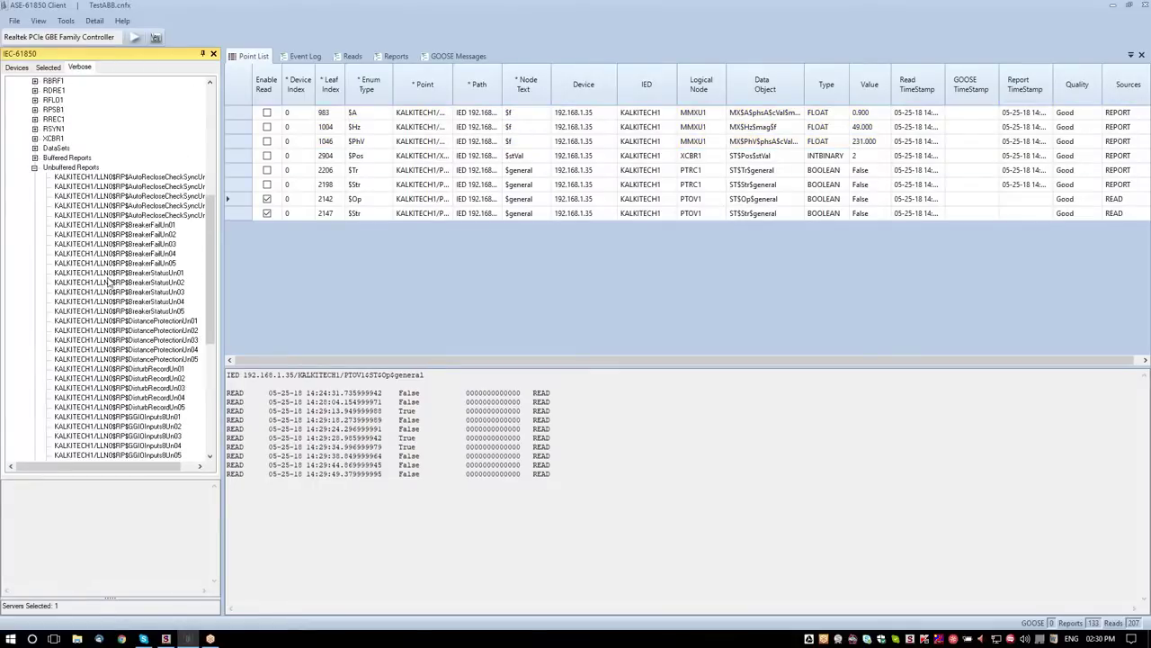
left_click(35, 157)
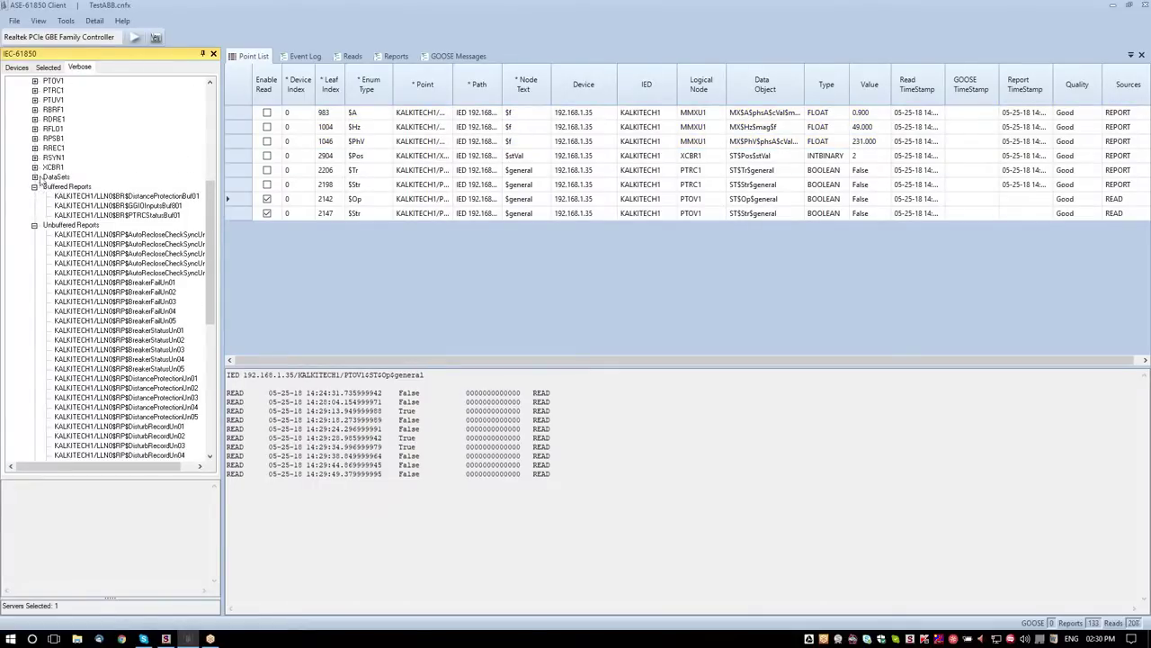
left_click(35, 177)
left_click(56, 177)
left_click(74, 187)
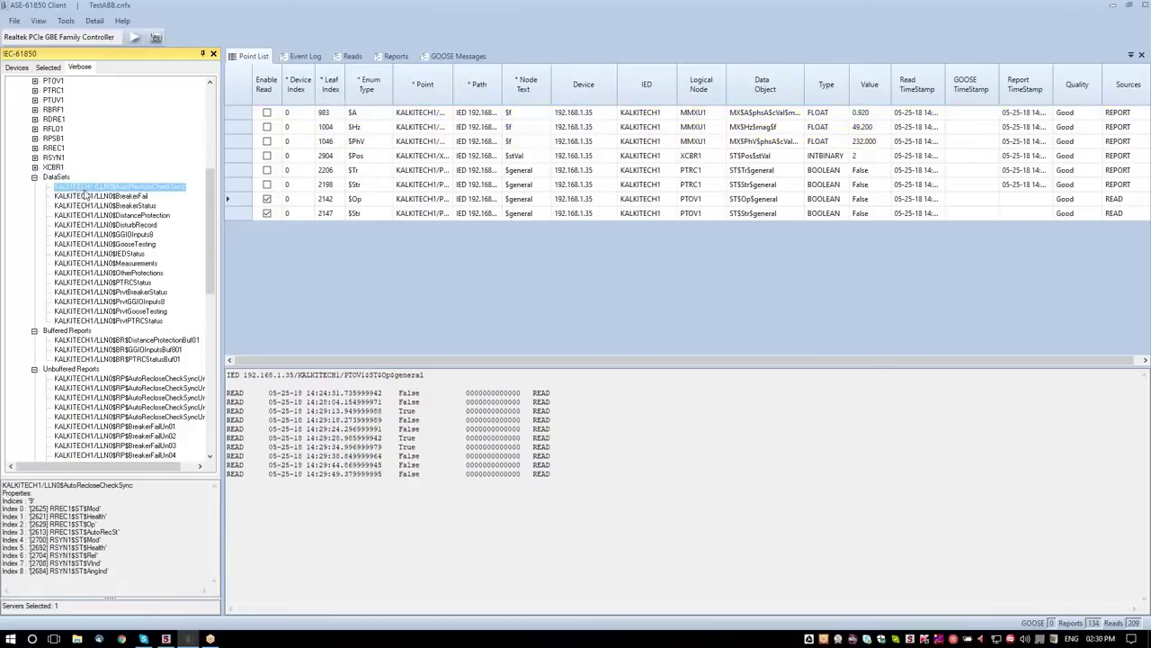
left_click(113, 199)
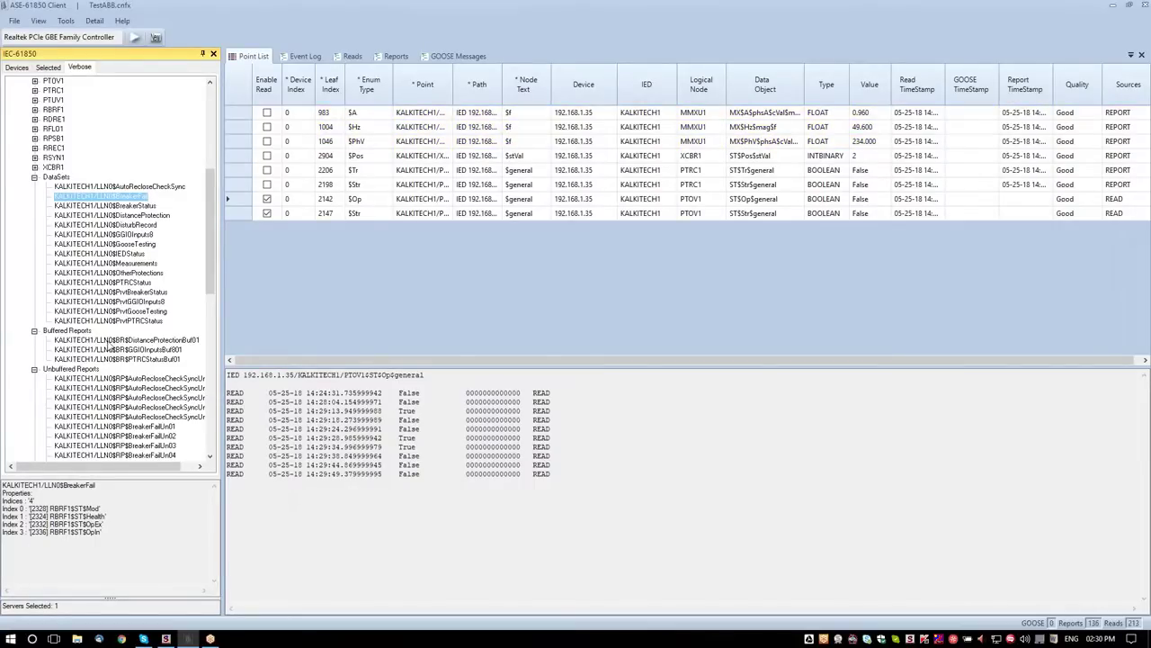
View properties of DistanceProtectionBuf01, PTRCStatusBuf01 and AutoRecloseCheckSyncUn01 report blocks.
left_click(107, 342)
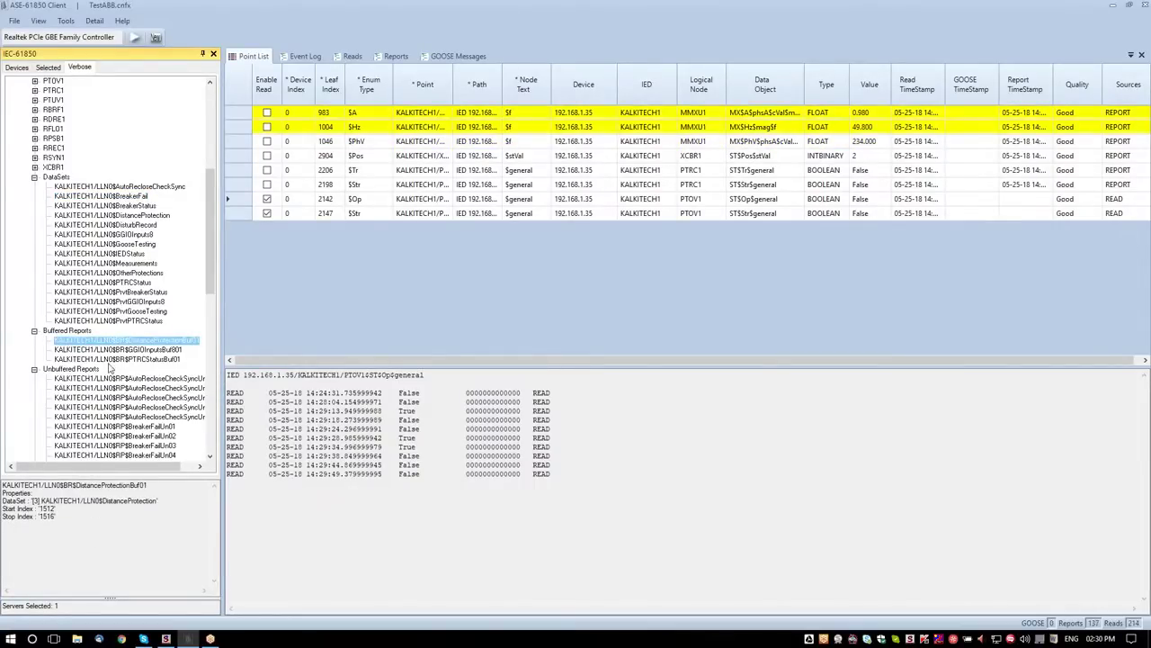
left_click(112, 360)
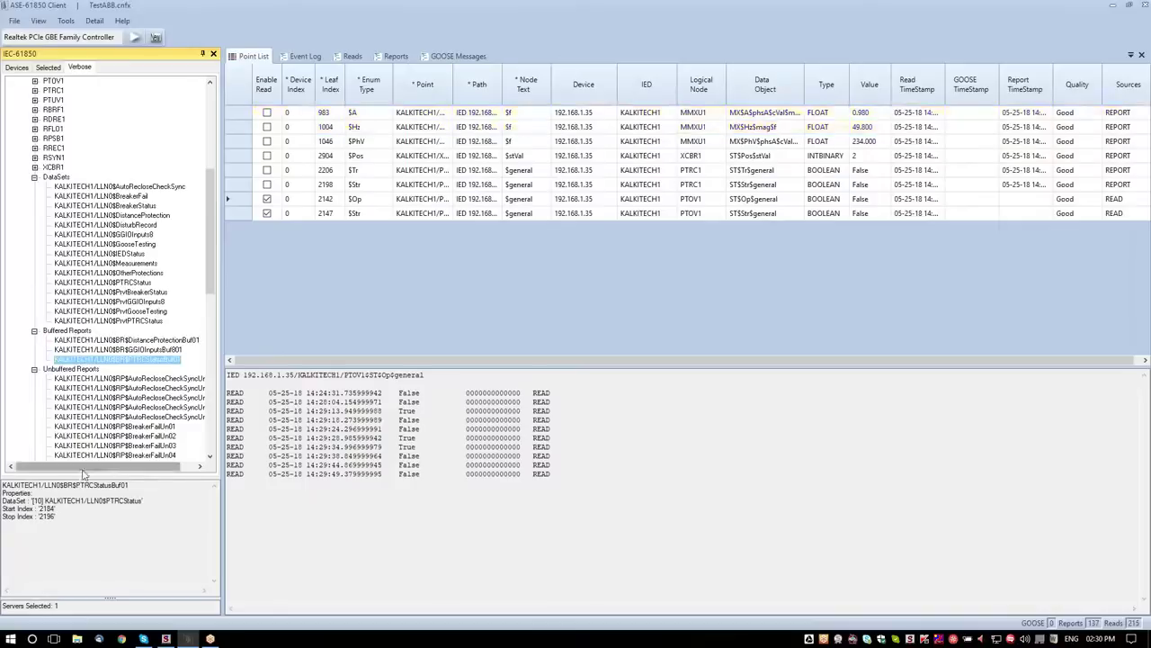
left_click(107, 379)
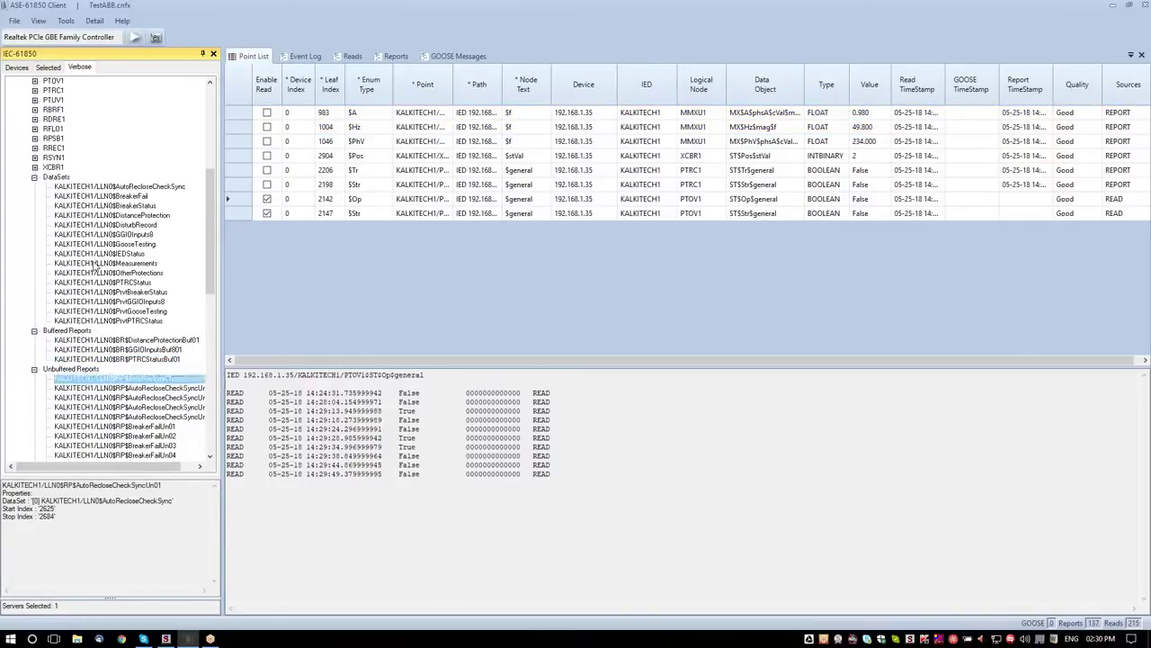
scroll(97, 270, "up", 5)
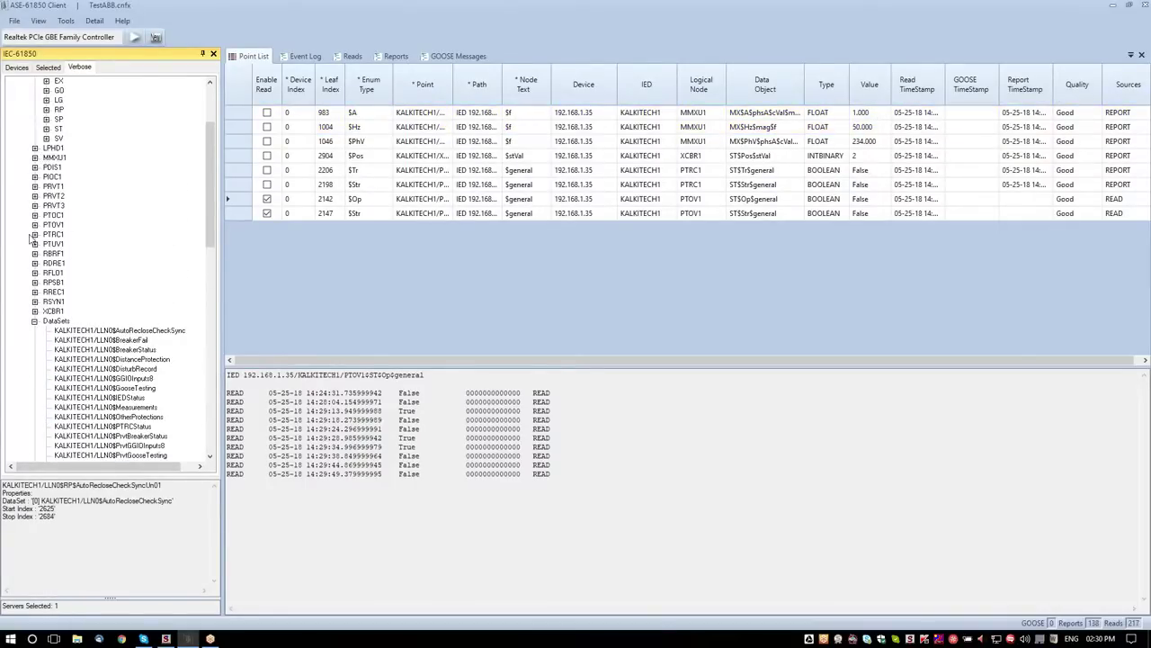
Expand XCBR1's CO node and bring up the control menu for $BlkCls.
left_click(34, 311)
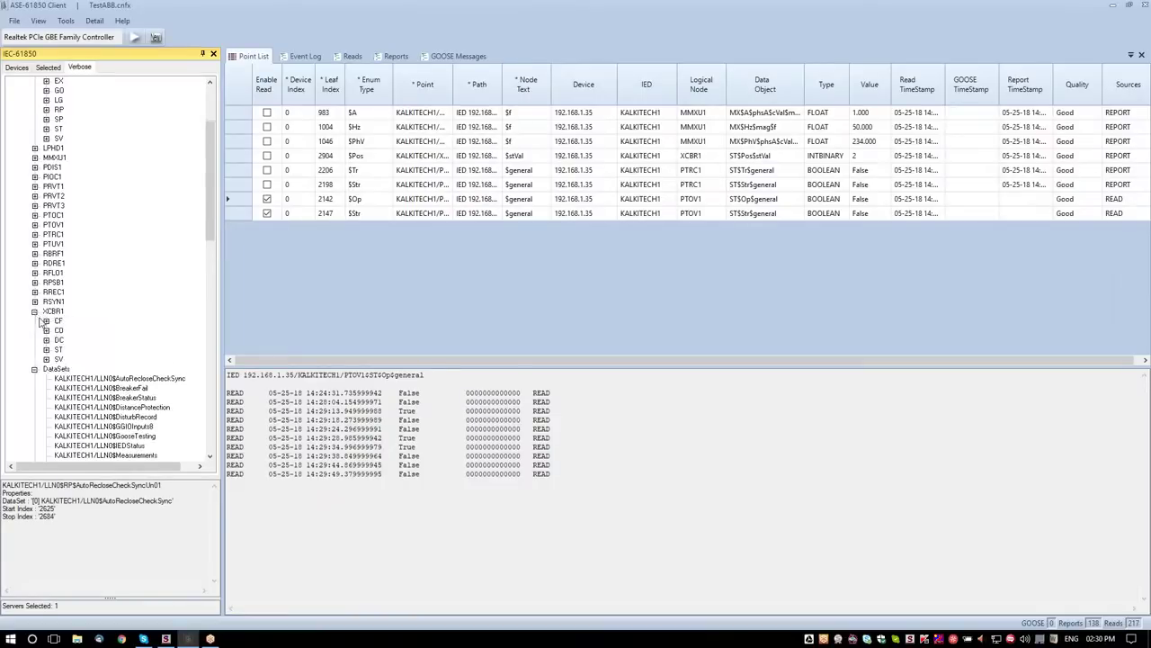
left_click(46, 331)
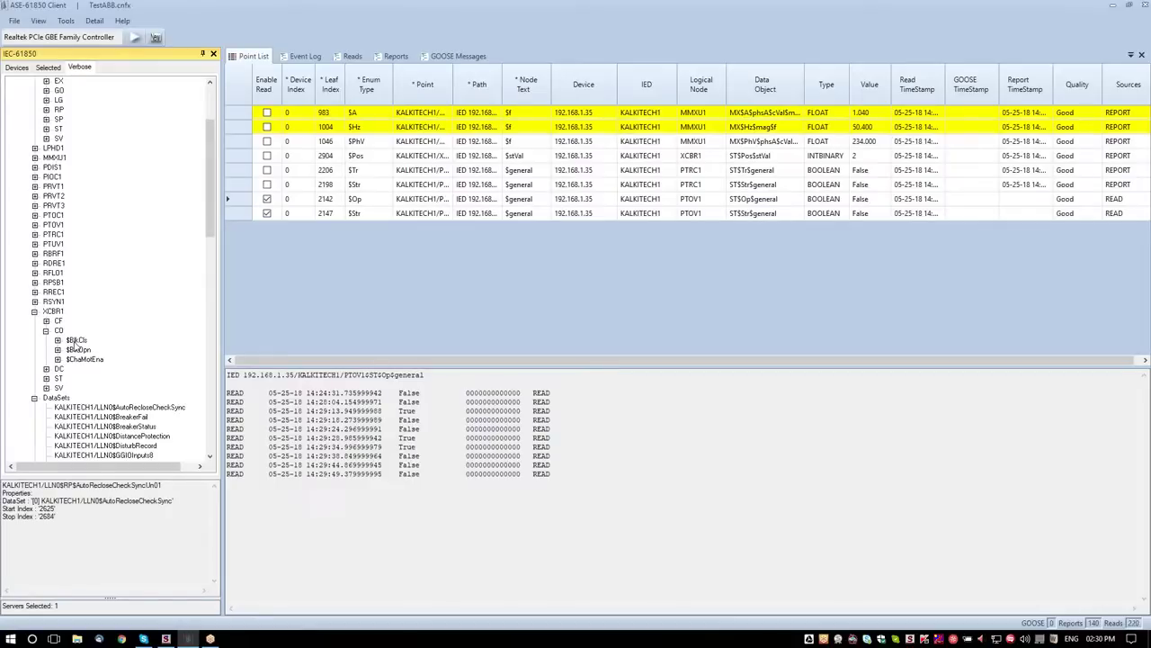
right_click(77, 342)
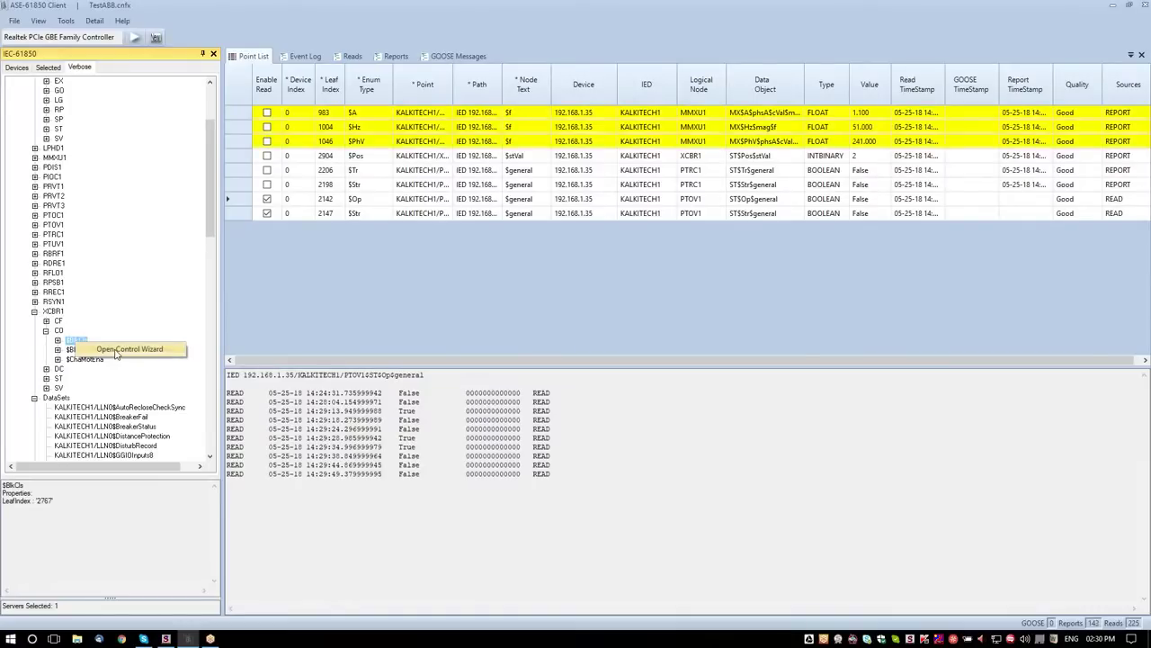
left_click(117, 349)
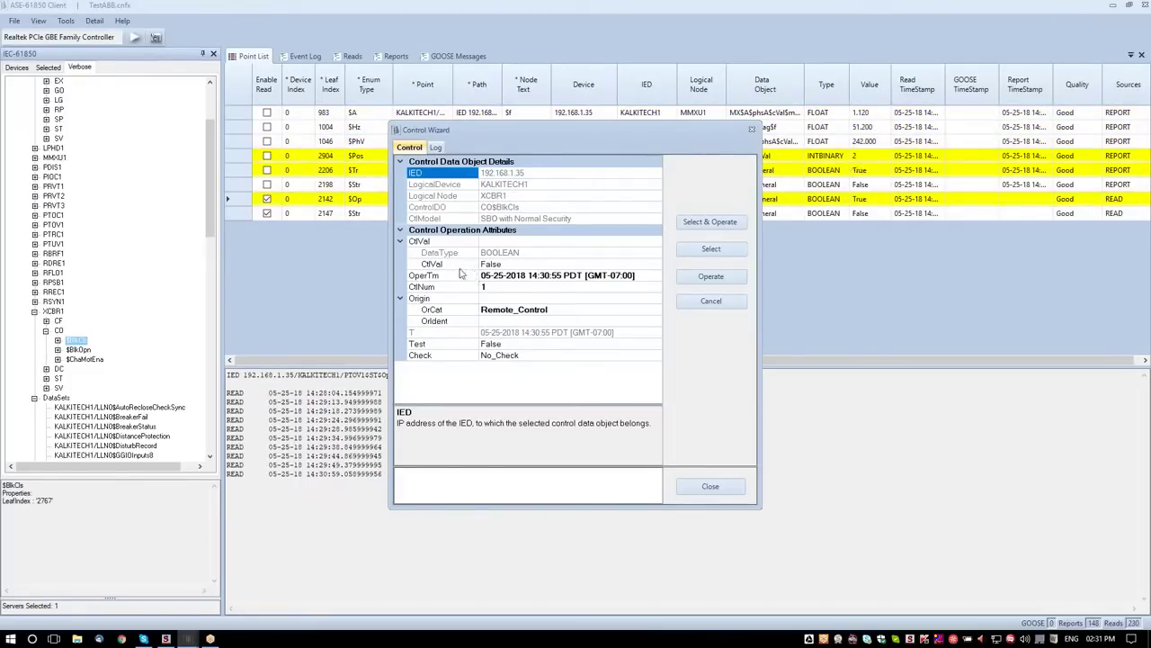
left_click(459, 266)
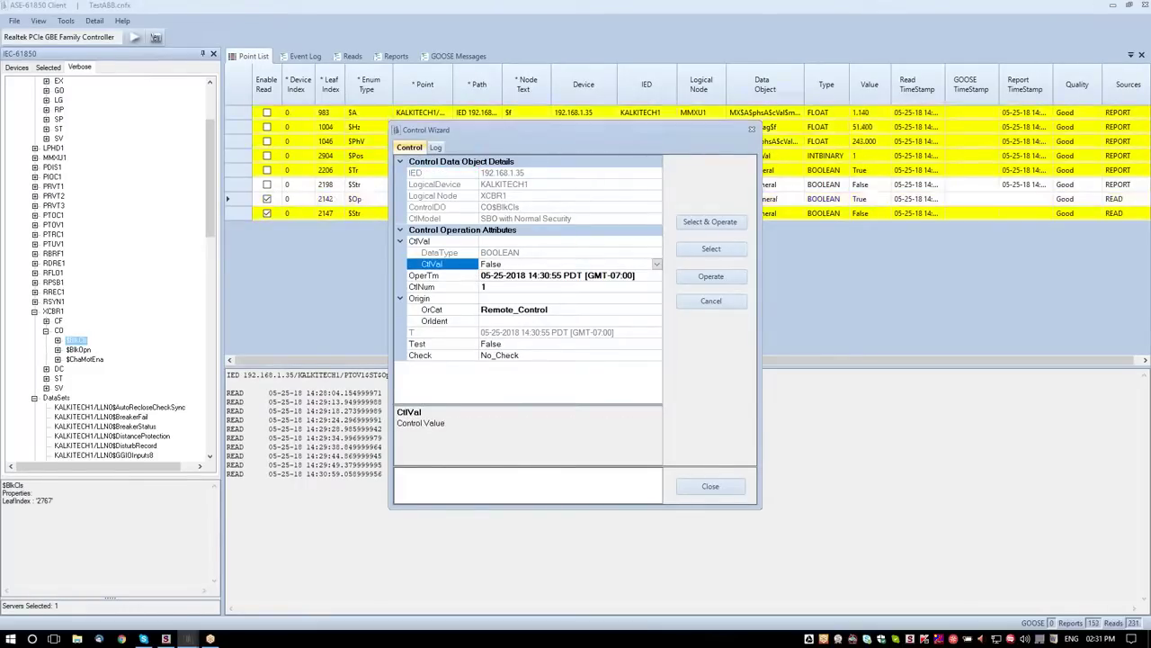
left_click_drag(563, 134, 630, 126)
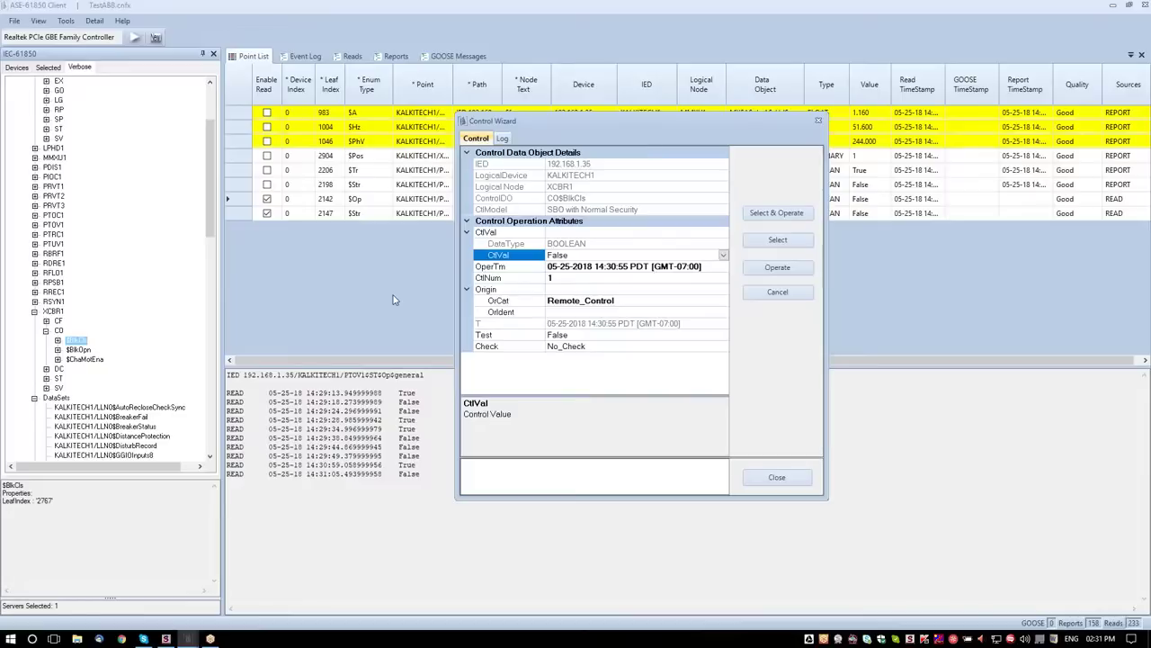
left_click(818, 120)
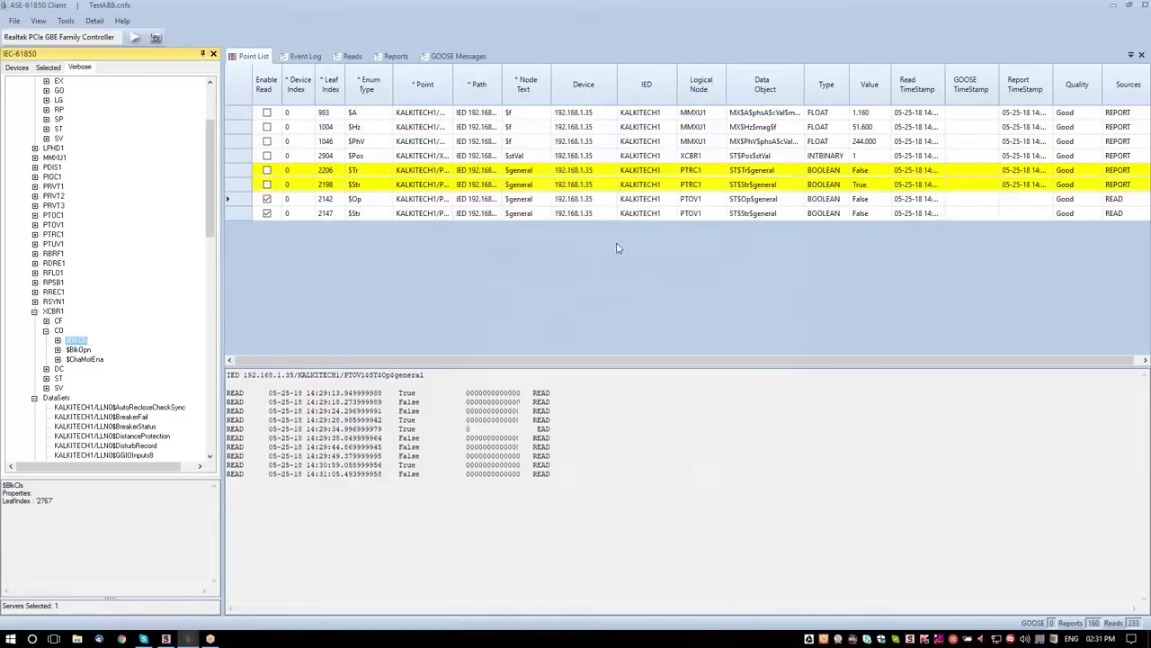
Expand XCBR1 ST > $BlkOpn and add its $stVal to the Point List.
left_click(57, 340)
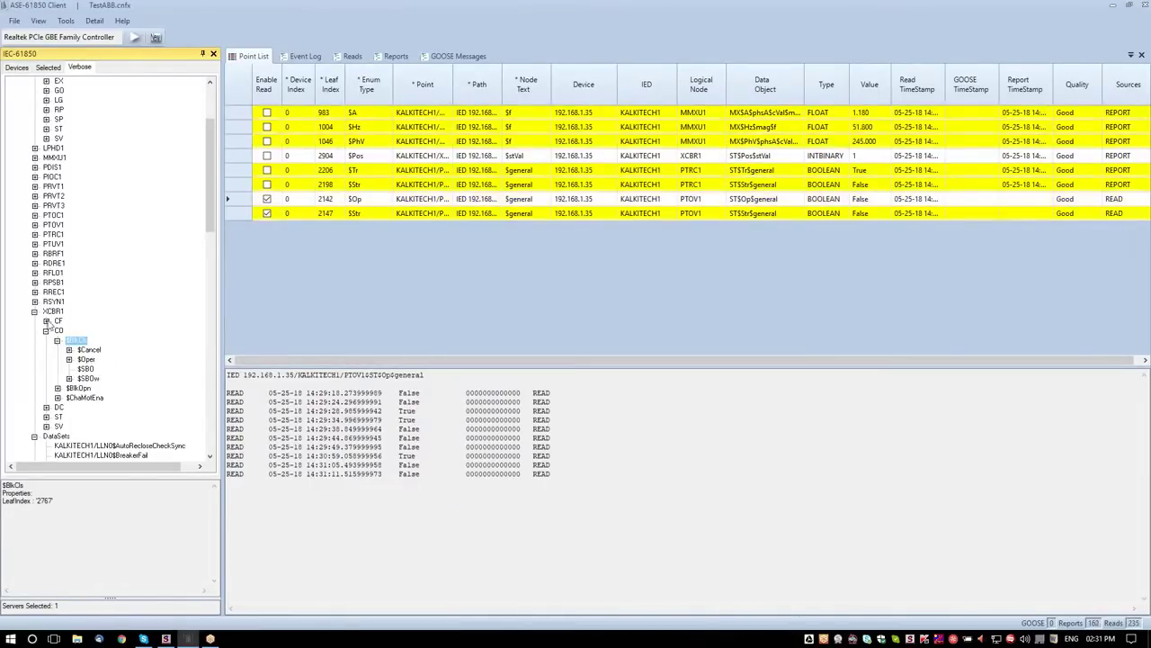
left_click(46, 418)
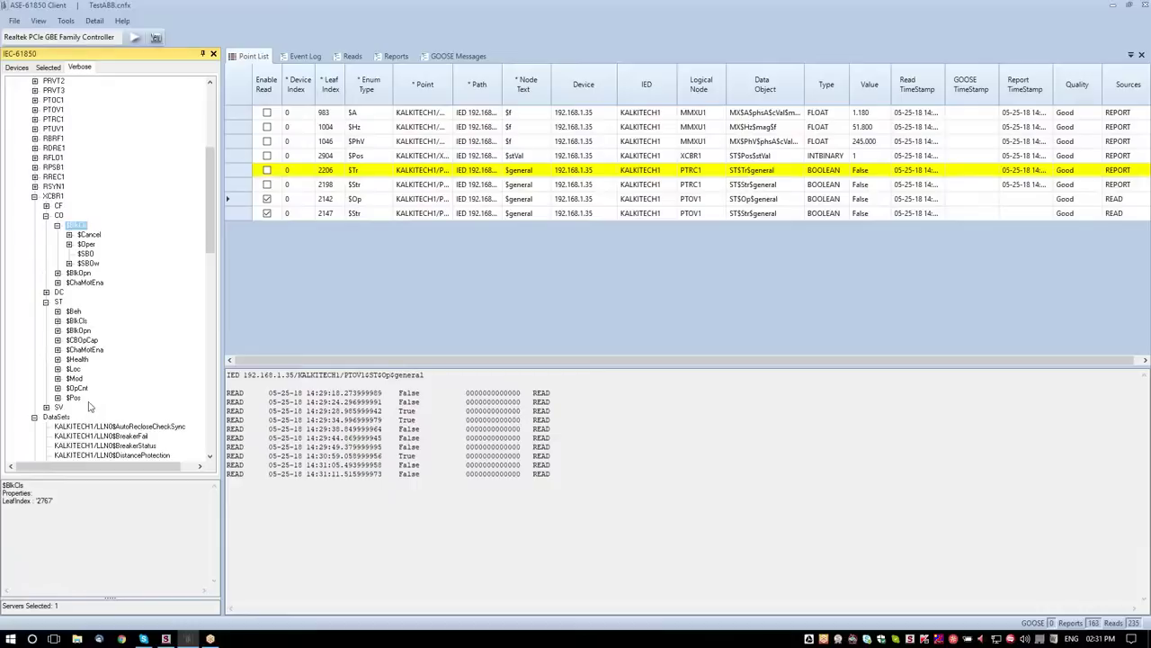
left_click(57, 331)
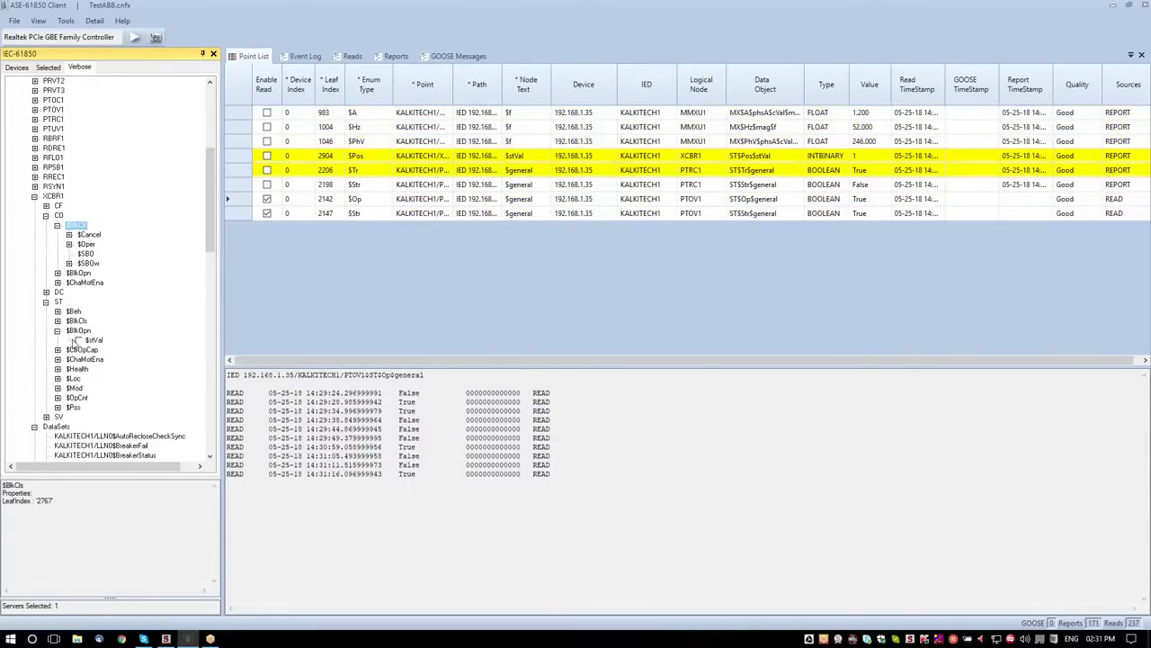
left_click(78, 340)
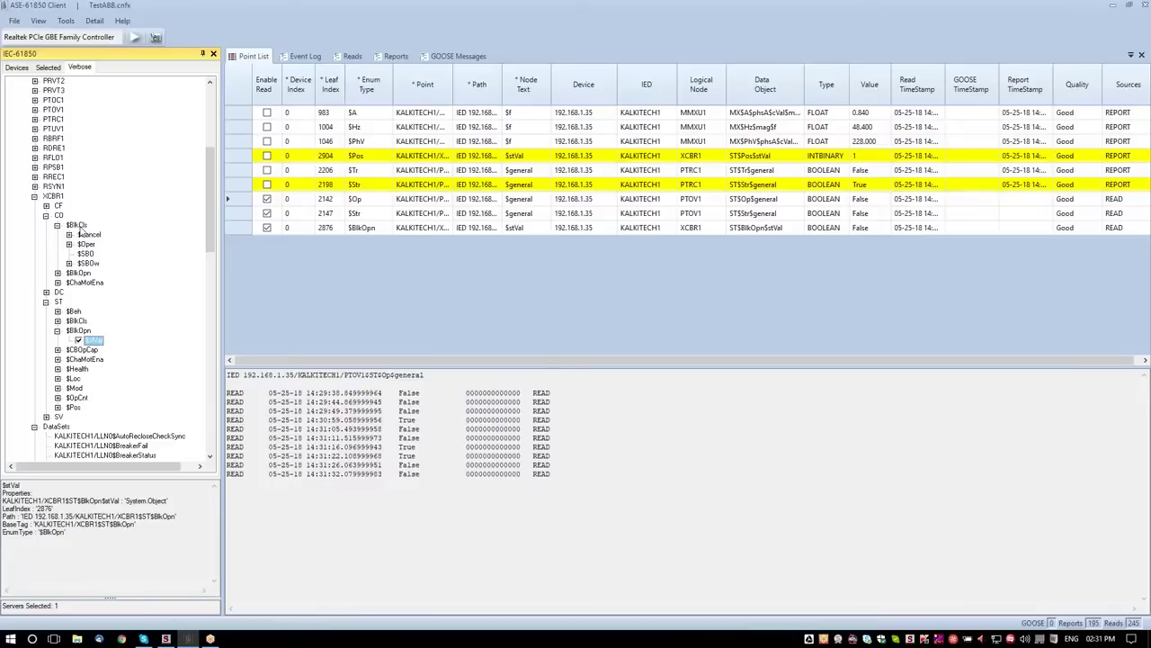
Open the Control Wizard for XCBR1 CO$BlkOpn and move it aside.
right_click(79, 274)
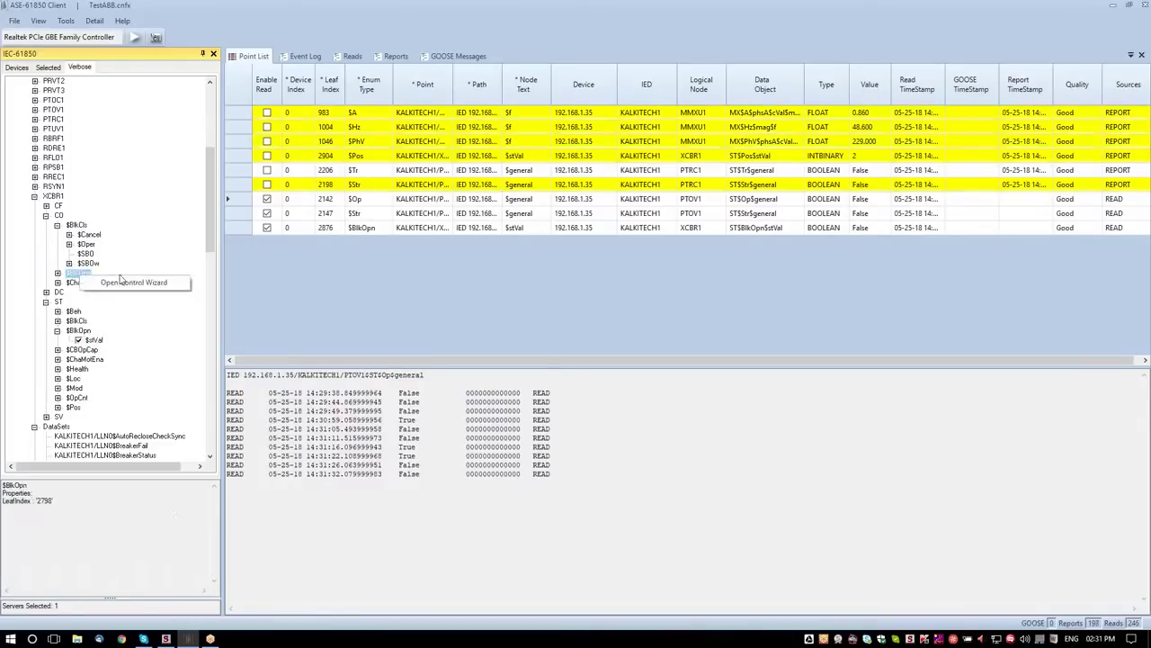
left_click(288, 283)
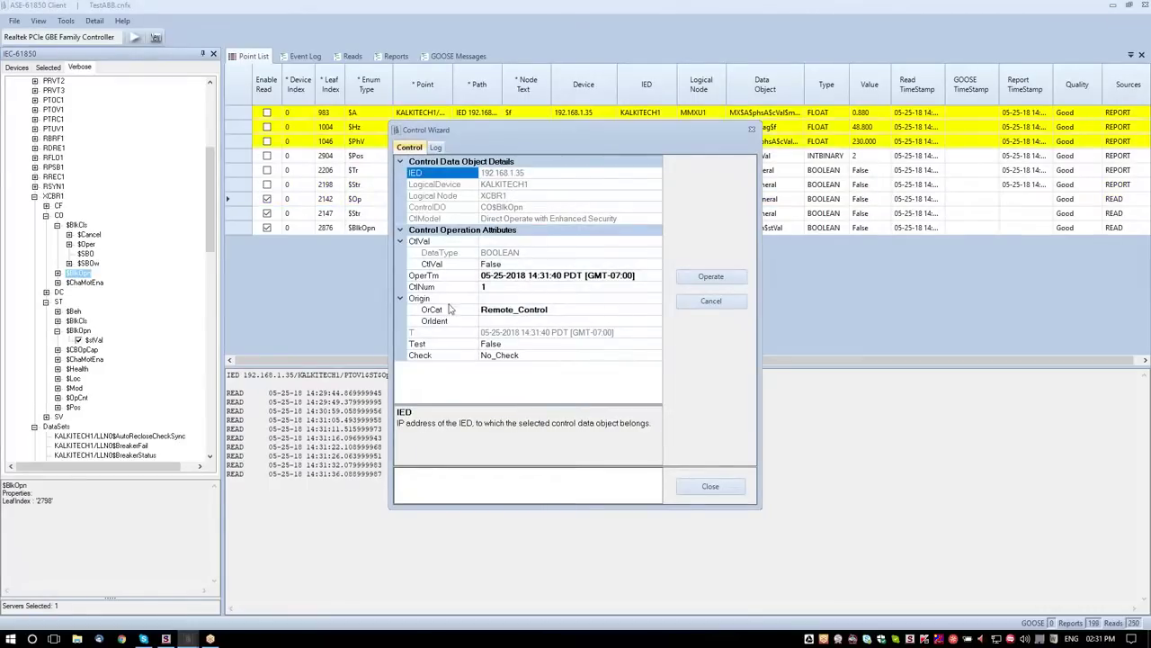
left_click_drag(586, 135, 536, 119)
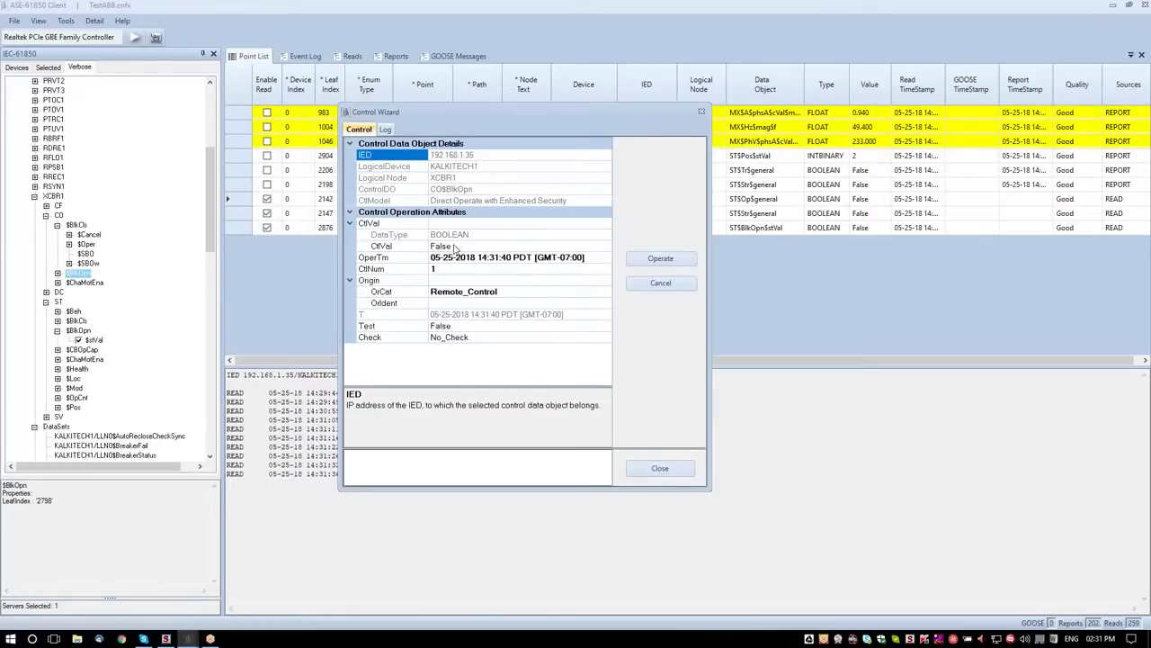
Operate XCBR1 BlkOpn with ctlVal True, then reopen the ctlVal list.
left_click(440, 246)
left_click(441, 245)
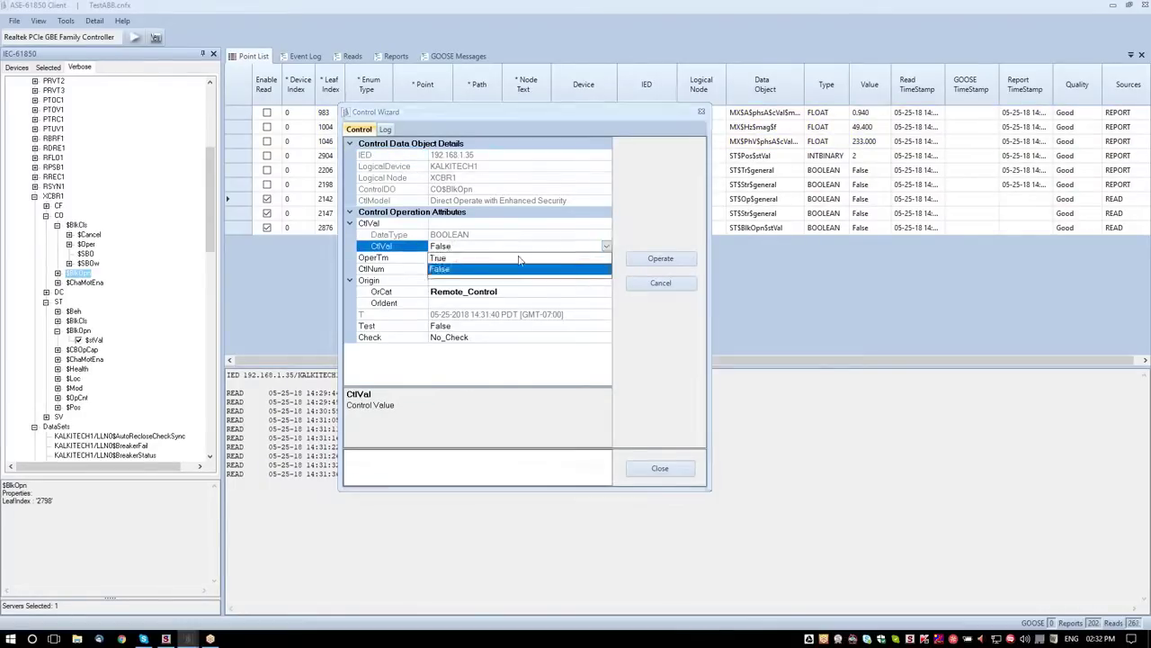
left_click(447, 259)
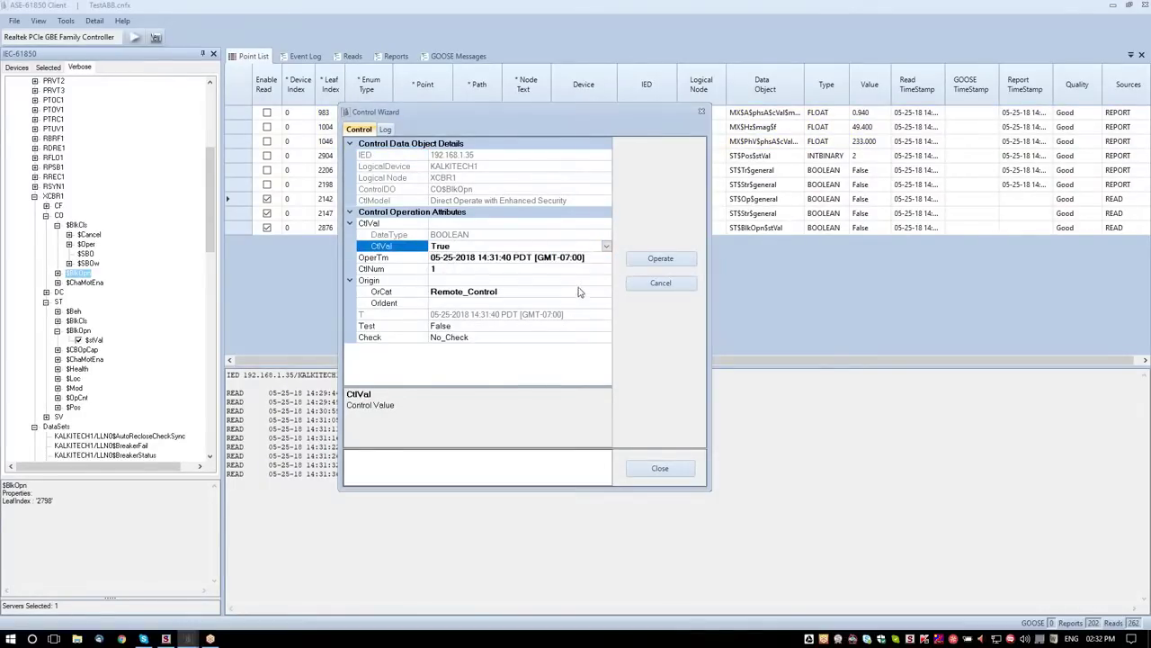
left_click(659, 261)
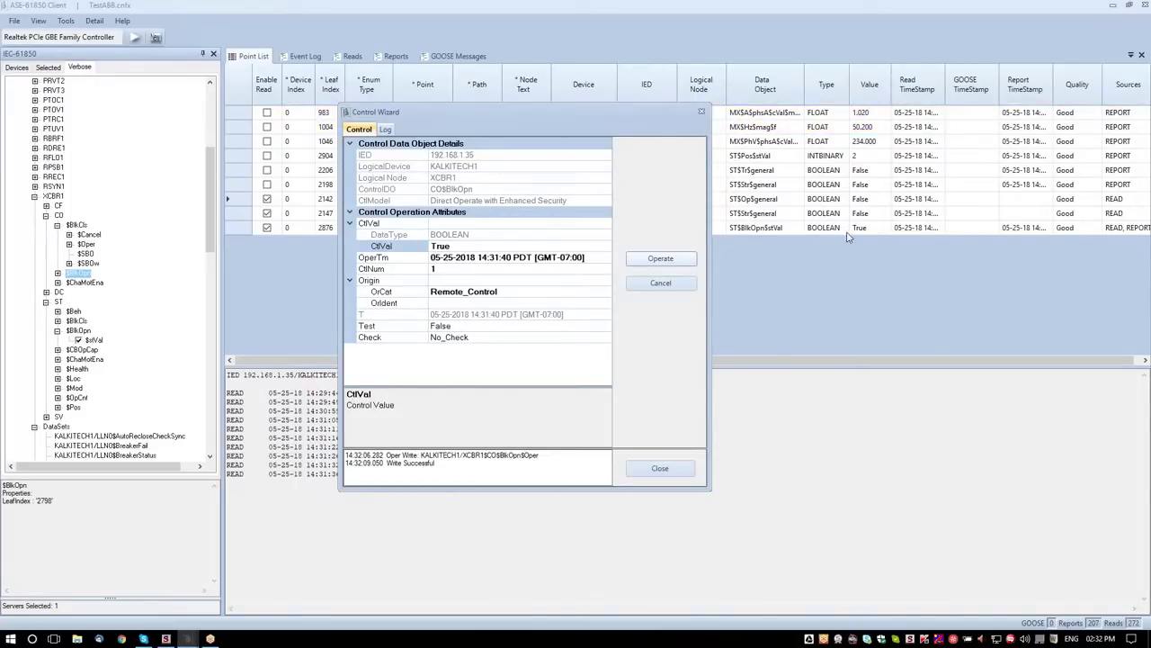
left_click(466, 248)
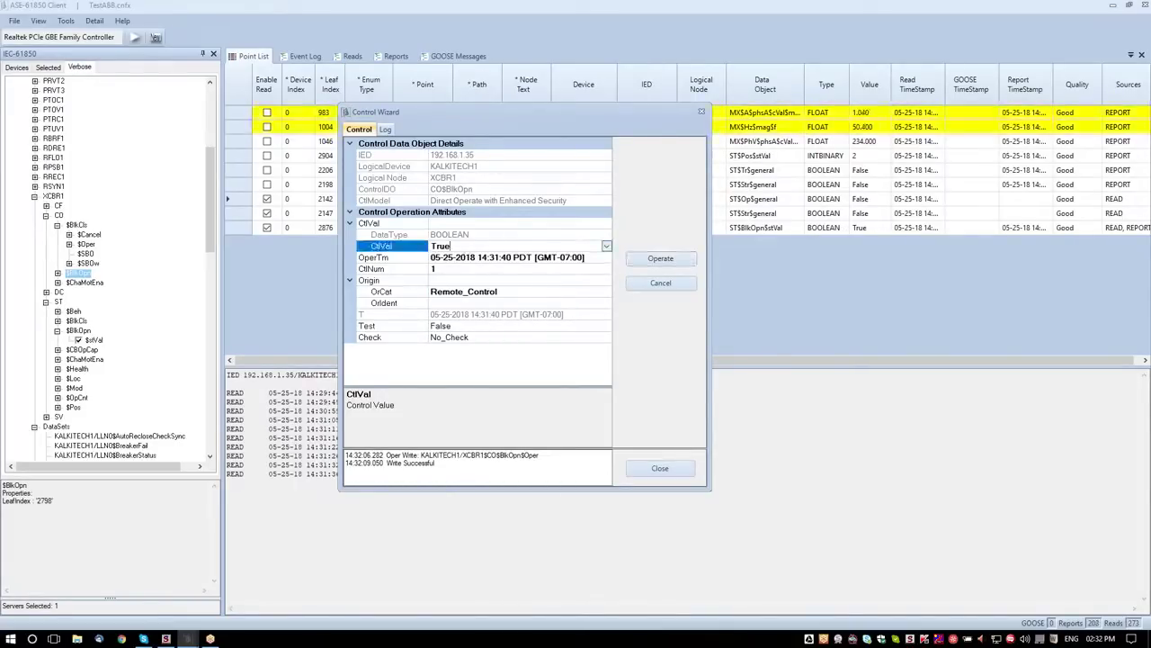
left_click(607, 249)
Set ctlVal to False and operate XCBR1 BlkOpn again.
left_click(454, 268)
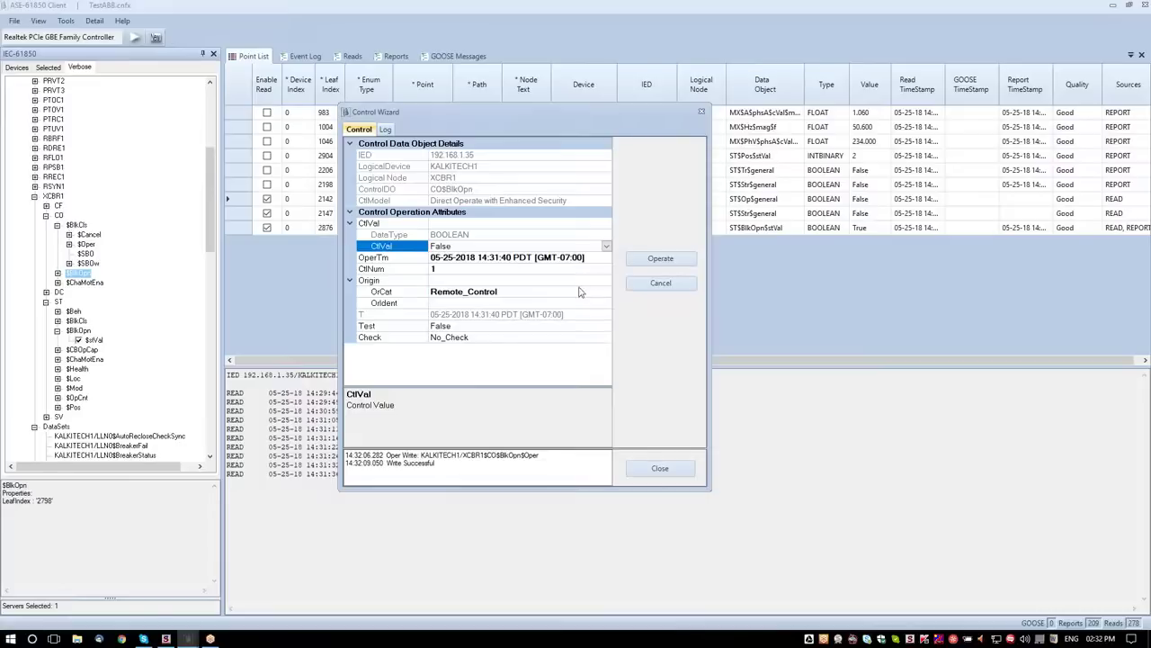
left_click(655, 260)
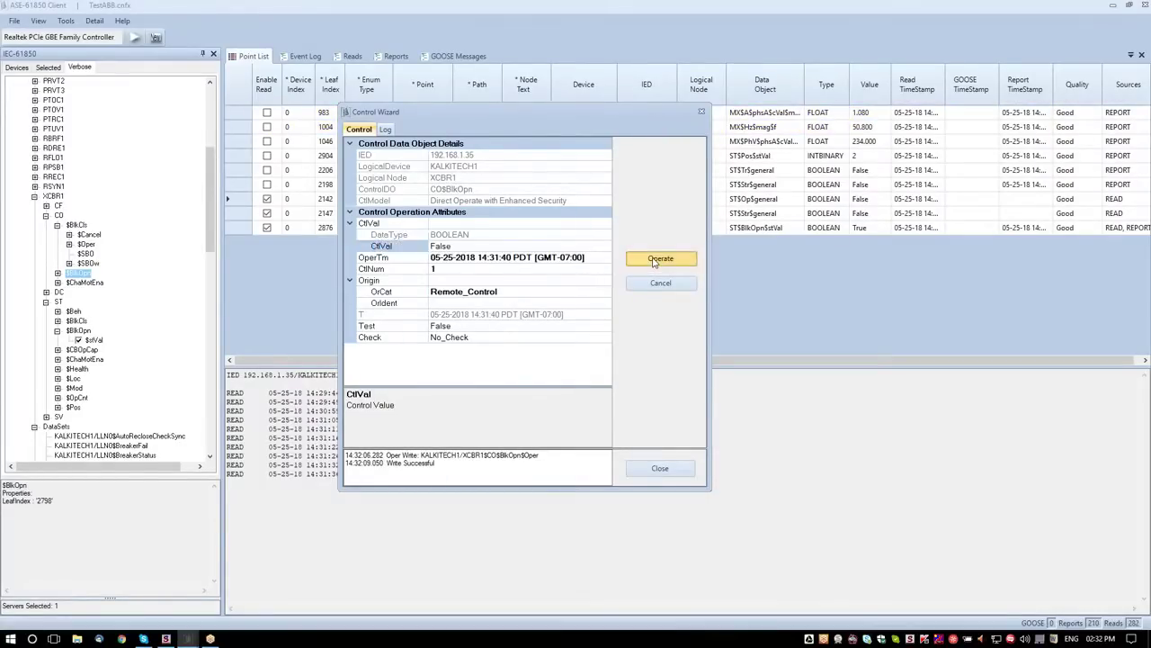